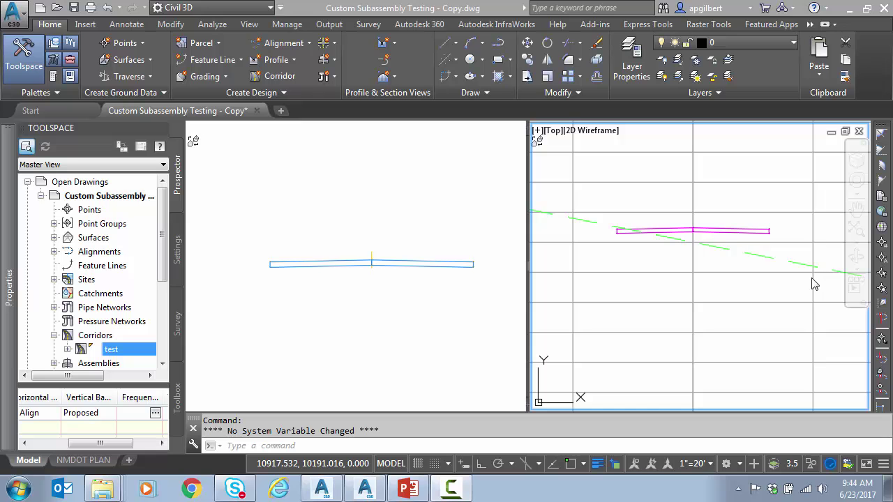
# Step: Switch from Civil 3D to Subassembly Composer, showing the Subassembly4 flowchart with only Start
pyautogui.click(450, 480)
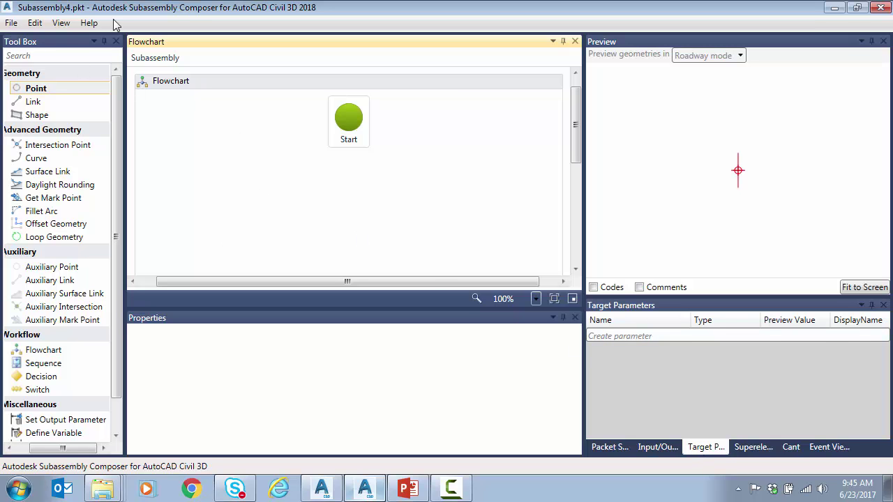
# Step: Add a surface target parameter named EG and place point P1 under Start at the origin
pyautogui.click(659, 449)
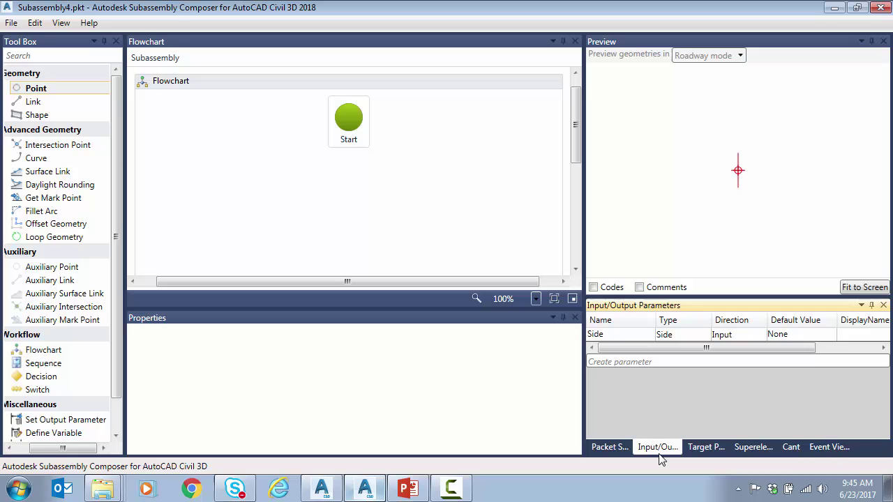
pyautogui.click(706, 448)
pyautogui.click(630, 336)
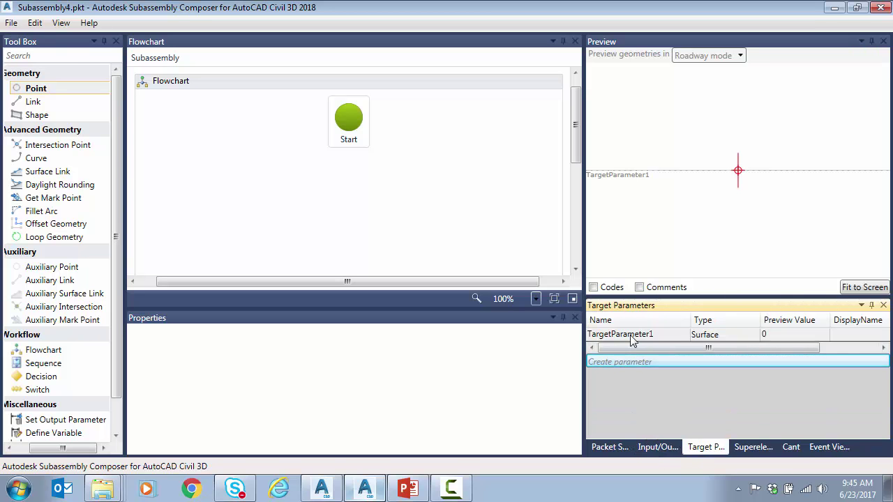
pyautogui.click(652, 335)
pyautogui.hotkey('ctrl', 'a')
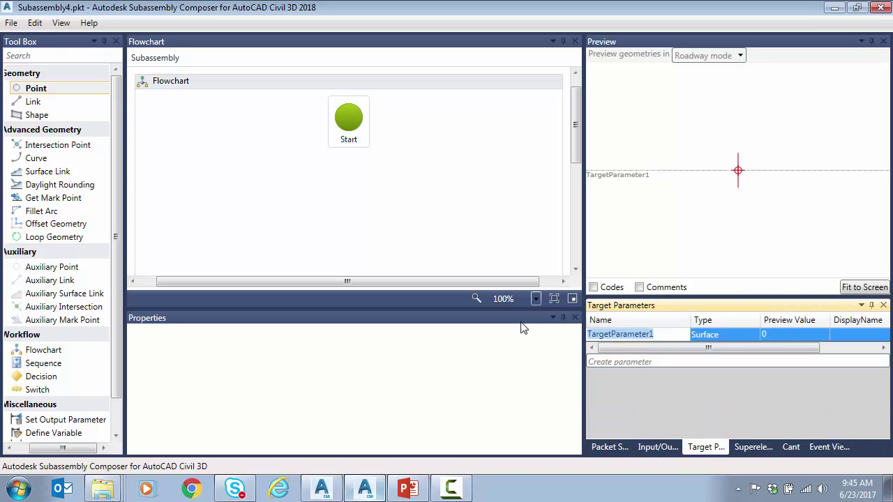
pyautogui.write('EG')
pyautogui.press('Tab')
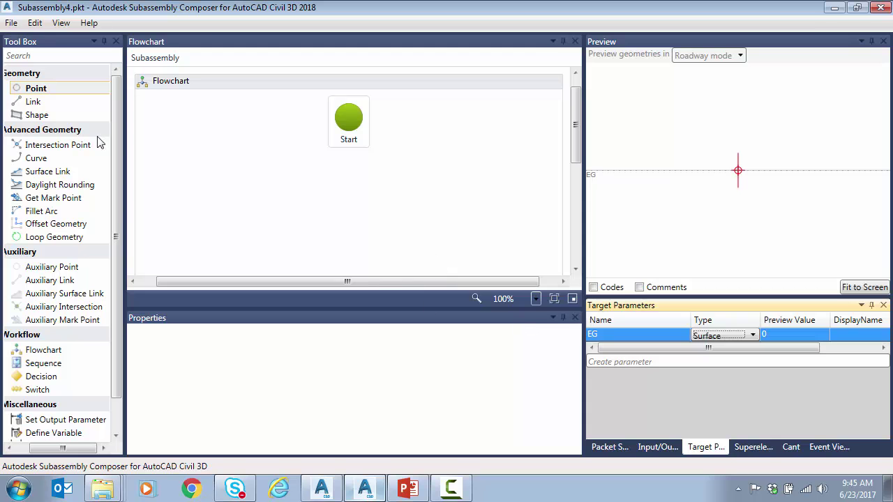
pyautogui.moveTo(42, 88); pyautogui.dragTo(358, 179)
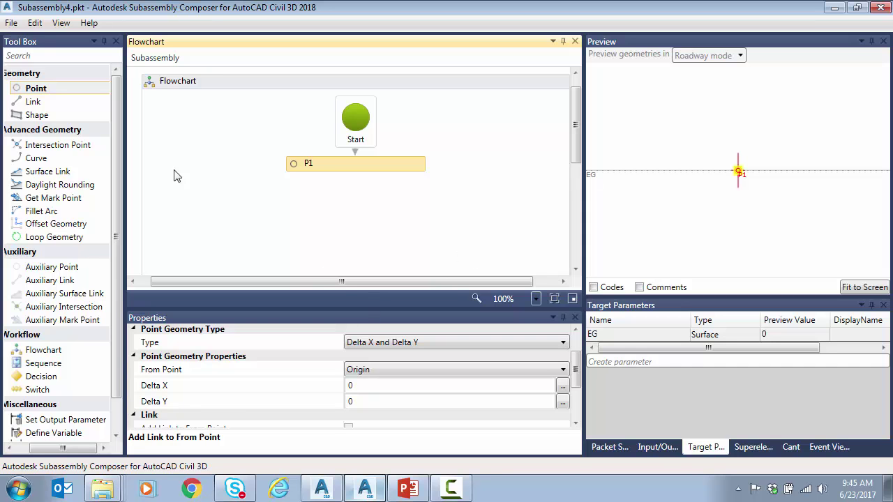
# Step: Add unlinked auxiliary point AP1 sloping -50% from P1 down to surface EG
pyautogui.moveTo(56, 272); pyautogui.dragTo(359, 194)
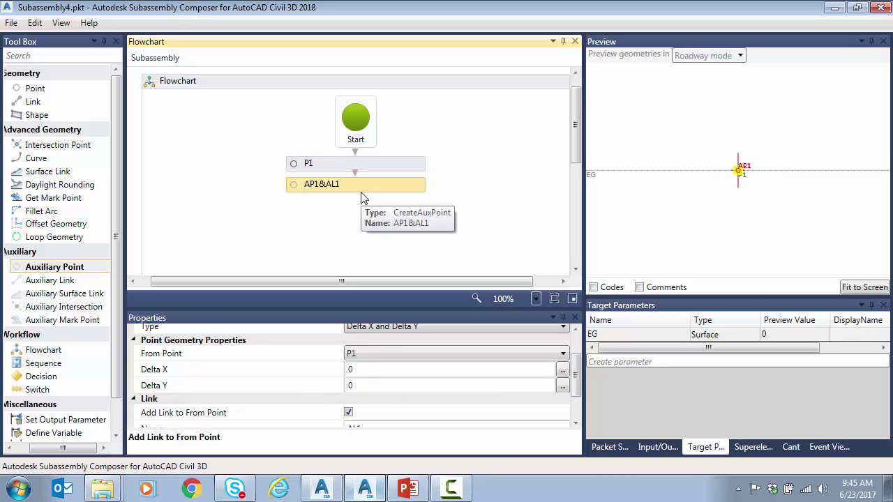
pyautogui.click(348, 413)
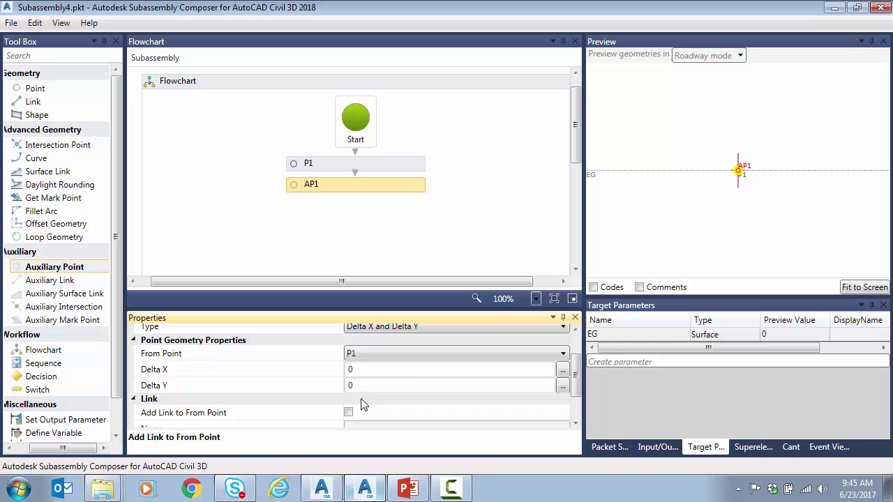
pyautogui.click(465, 328)
pyautogui.click(401, 427)
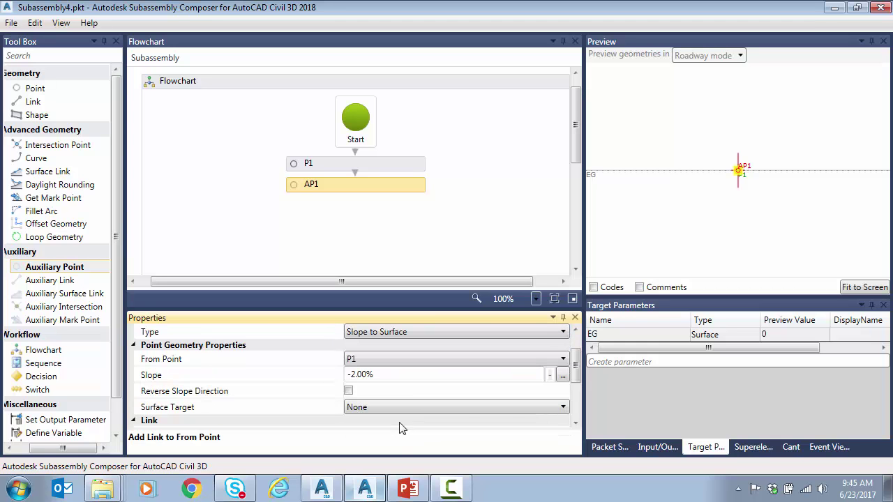
pyautogui.click(390, 376)
pyautogui.write('-')
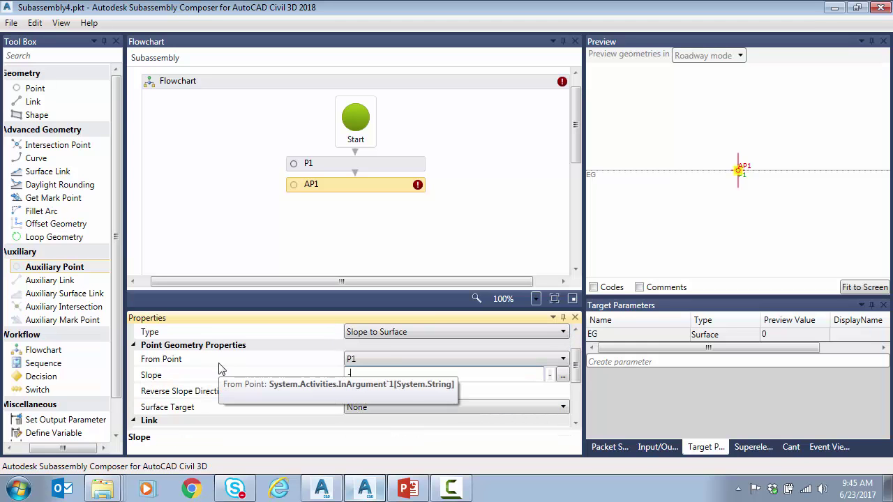
pyautogui.write('2')
pyautogui.write('0')
pyautogui.press('Tab')
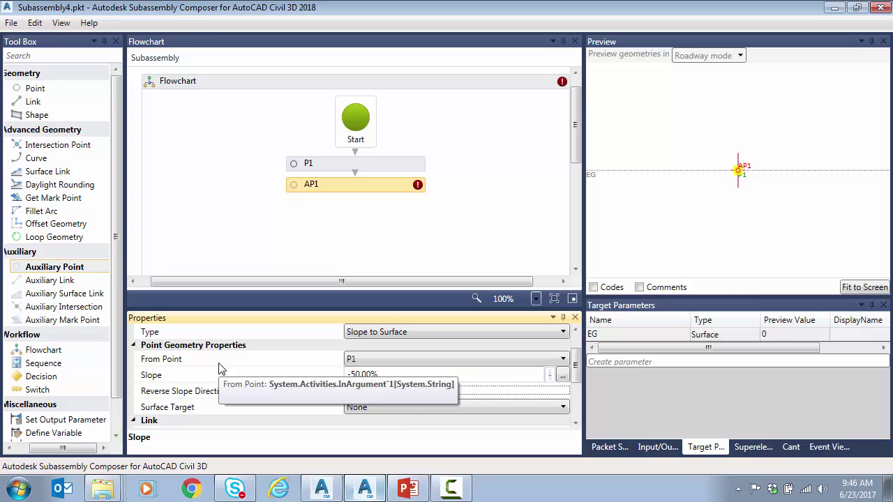
pyautogui.click(389, 408)
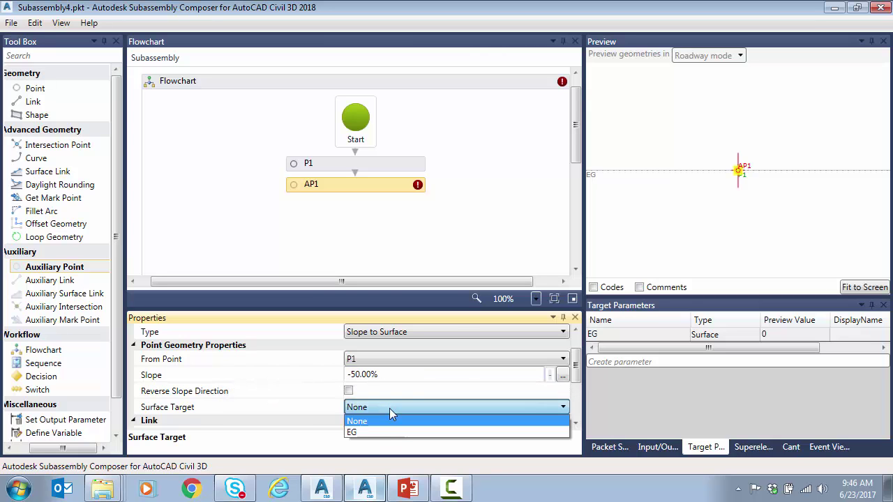
pyautogui.click(375, 428)
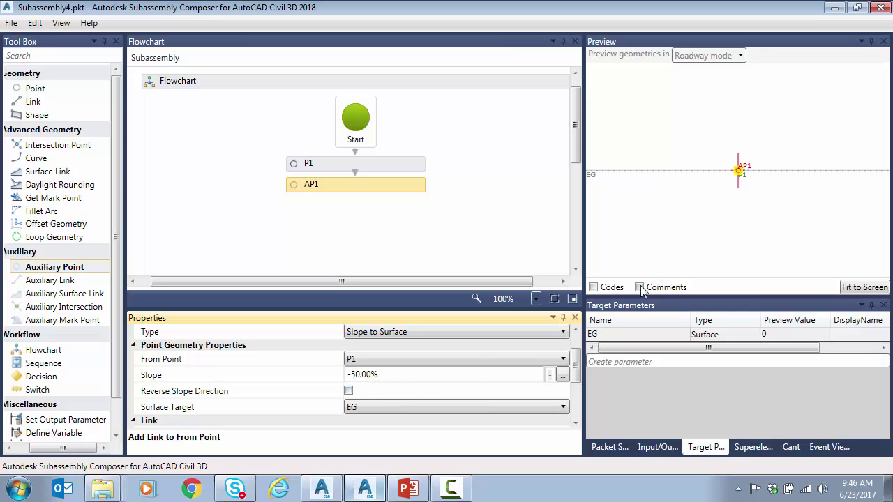
# Step: Adjust the EG surface line in the preview and fit all geometry into view
pyautogui.moveTo(591, 174); pyautogui.dragTo(593, 183)
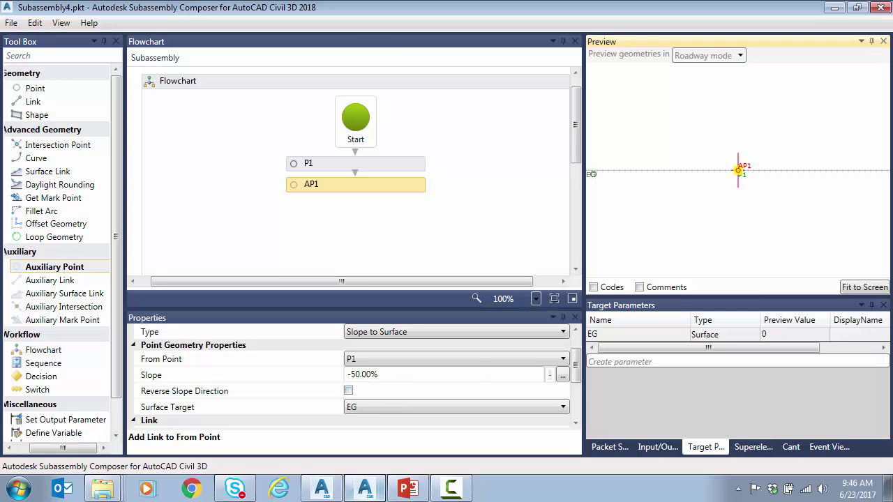
pyautogui.click(864, 287)
pyautogui.moveTo(591, 243); pyautogui.dragTo(591, 203)
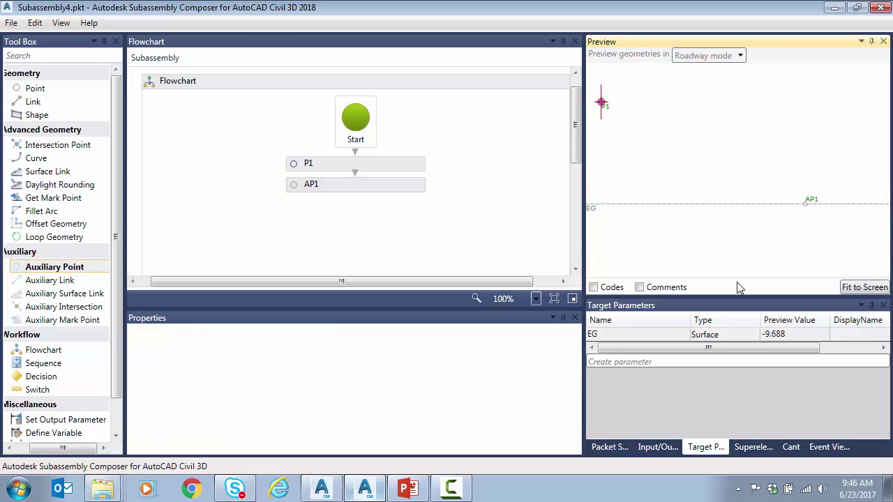
pyautogui.click(872, 292)
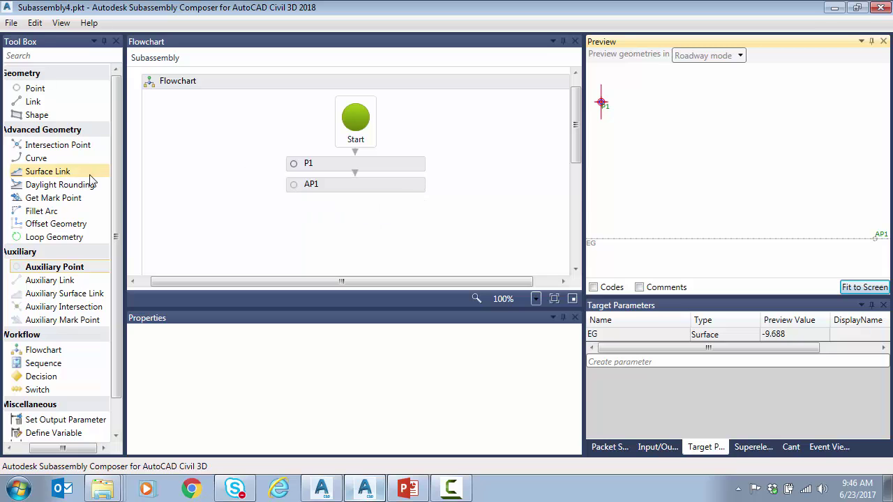
# Step: Add auxiliary point AP2 at Delta X 5 along surface EG from AP1
pyautogui.moveTo(53, 270)
pyautogui.mouseDown()
pyautogui.moveTo(84, 272)
pyautogui.moveTo(357, 179)
pyautogui.mouseUp()
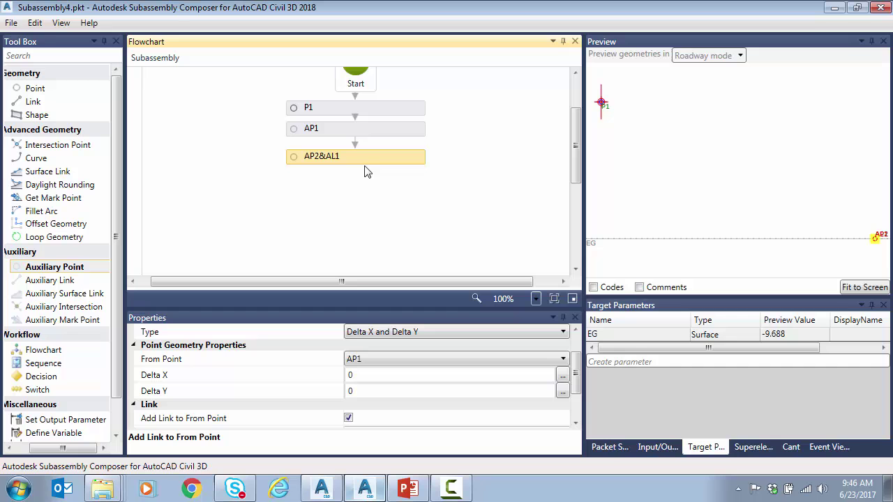
pyautogui.click(412, 333)
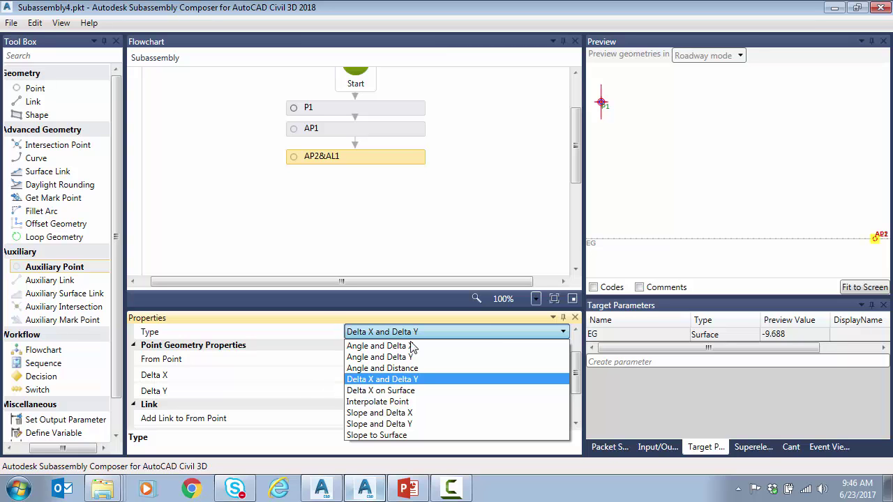
pyautogui.click(411, 391)
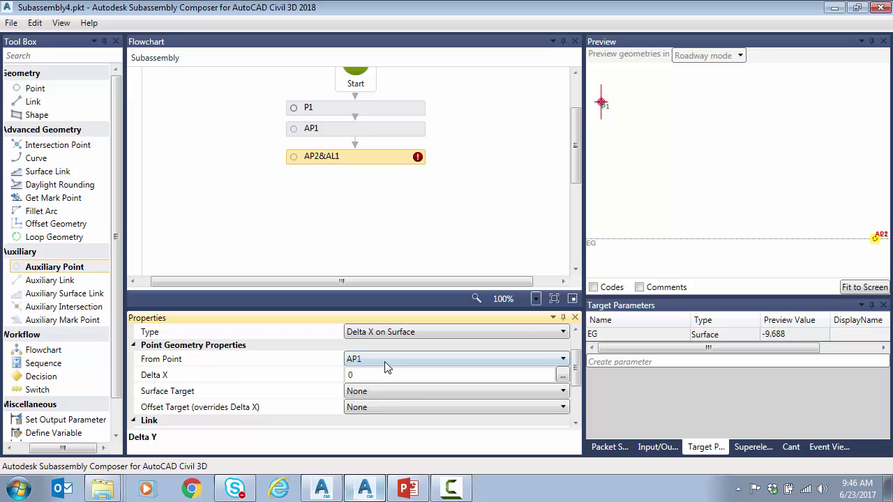
pyautogui.click(367, 376)
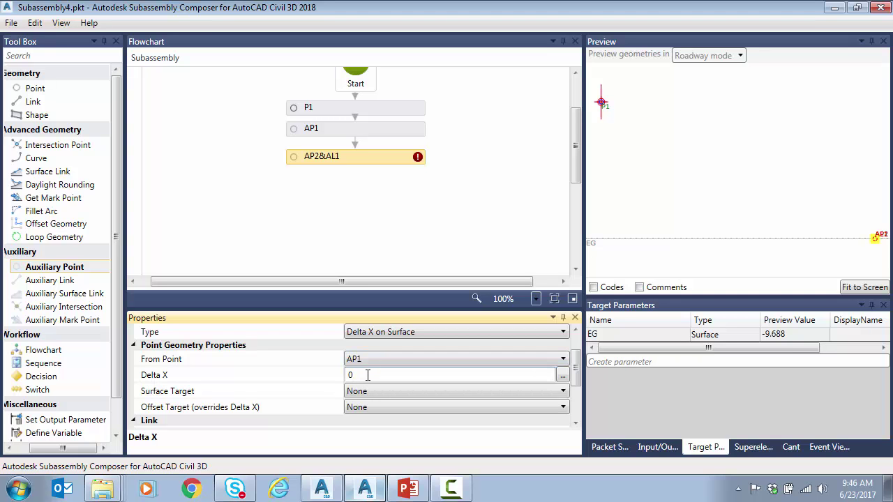
pyautogui.press('BackSpace')
pyautogui.write('5')
pyautogui.click(396, 392)
pyautogui.click(381, 416)
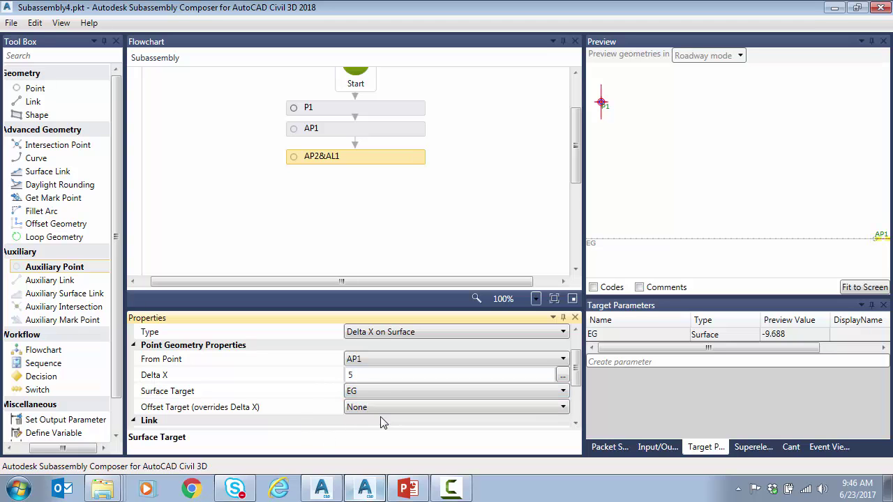
# Step: Fit the preview to all geometry and add a Decision node after AP2
pyautogui.click(864, 288)
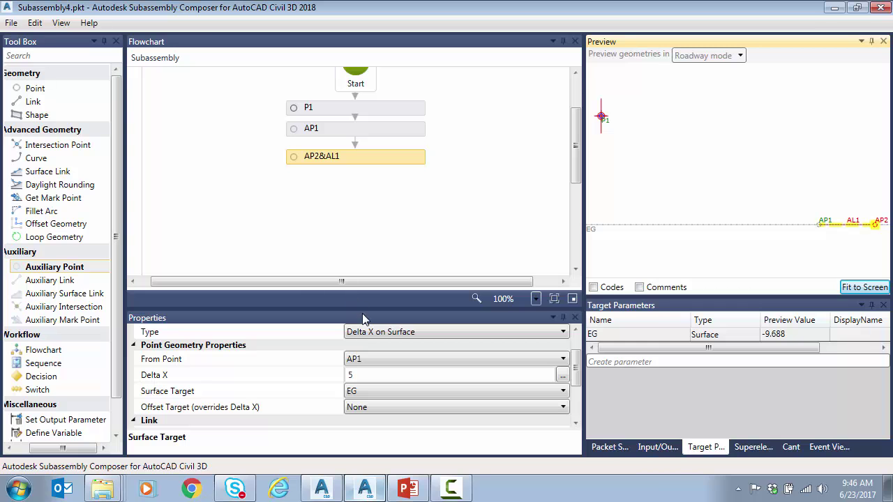
pyautogui.moveTo(573, 369)
pyautogui.mouseDown()
pyautogui.moveTo(573, 392)
pyautogui.moveTo(571, 328)
pyautogui.mouseUp()
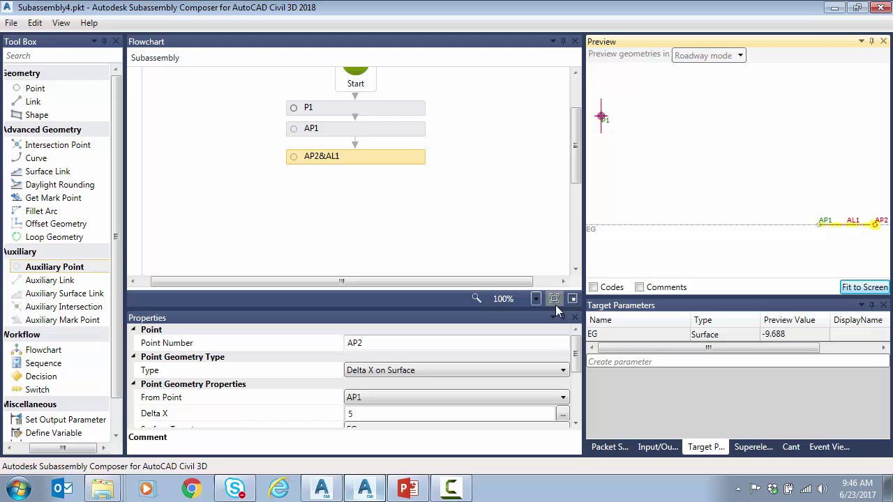
pyautogui.moveTo(35, 377); pyautogui.dragTo(360, 191)
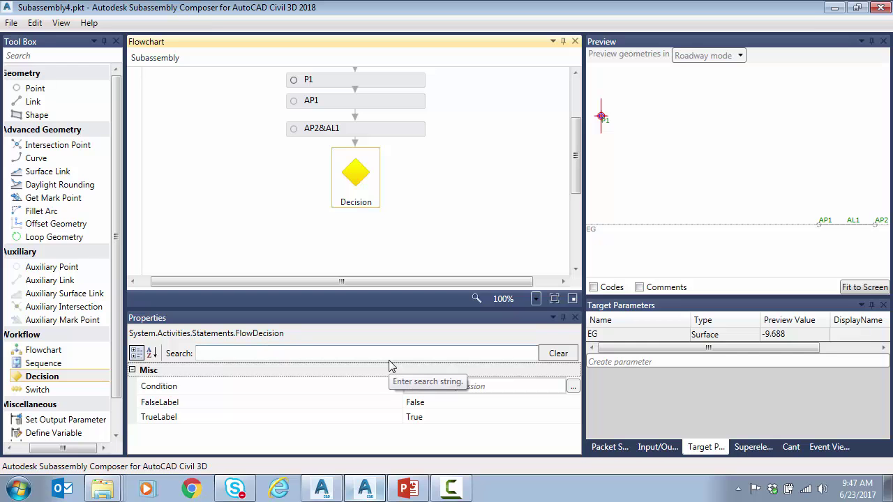
# Step: Open the online Subassembly Composer help at API Functions > L1 (AL1) Class
pyautogui.click(89, 23)
pyautogui.click(105, 38)
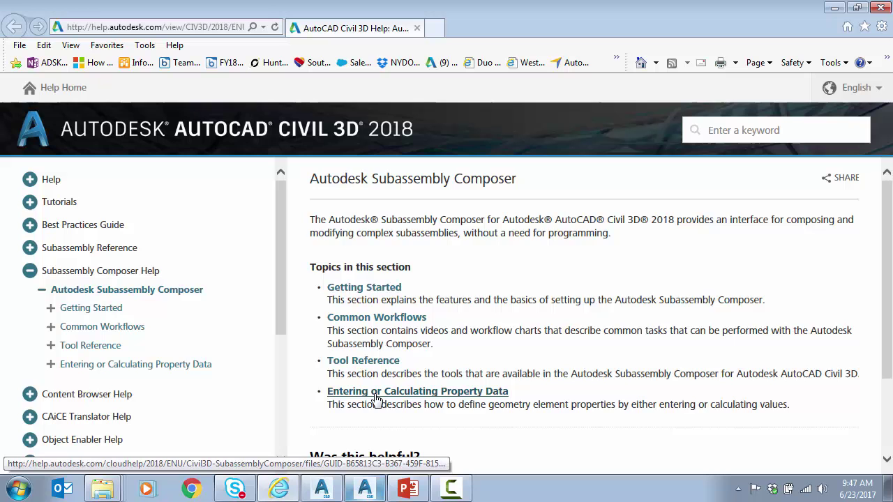
pyautogui.click(357, 334)
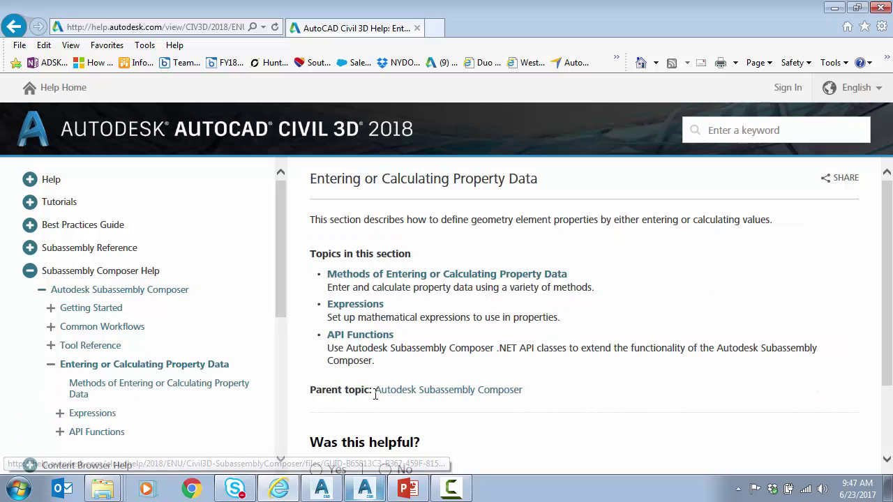
pyautogui.click(355, 337)
pyautogui.scroll(-3, 414, 335)
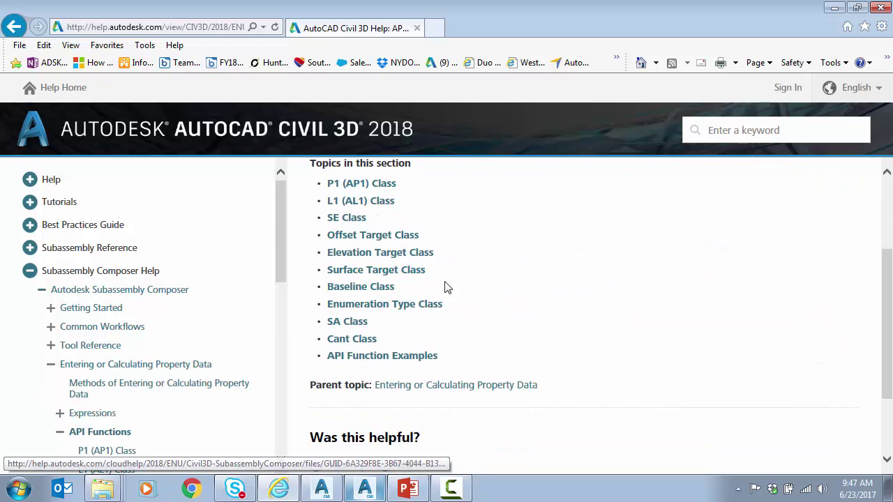
pyautogui.click(351, 249)
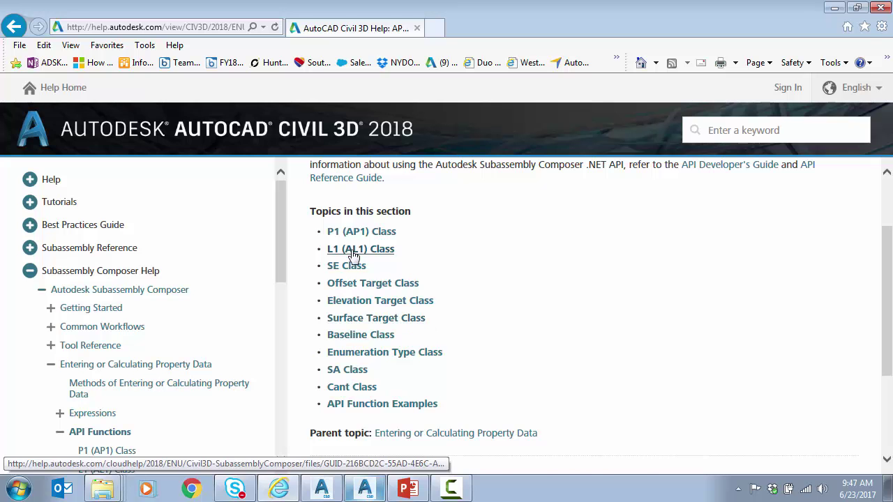
# Step: Read the Slope and StartPoint link functions on the L1 (AL1) Class page
pyautogui.scroll(-1, 352, 286)
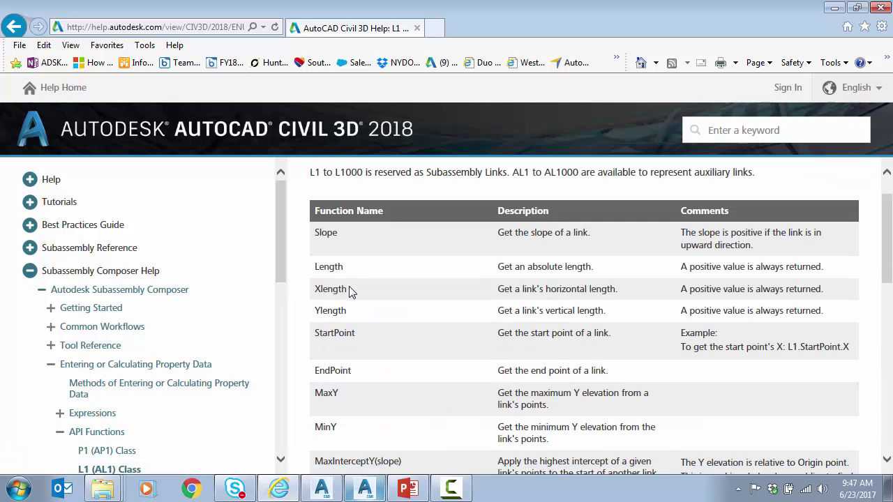
pyautogui.moveTo(320, 234); pyautogui.dragTo(407, 246)
pyautogui.scroll(-3, 575, 347)
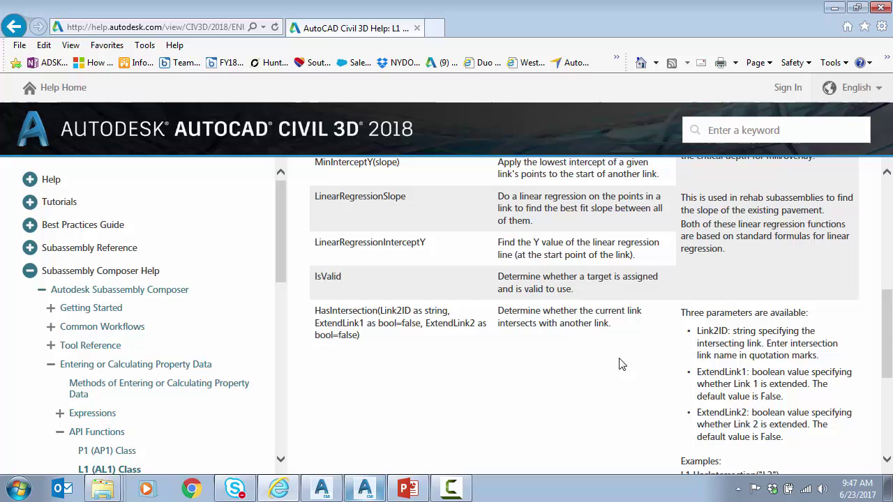
pyautogui.scroll(-3, 715, 338)
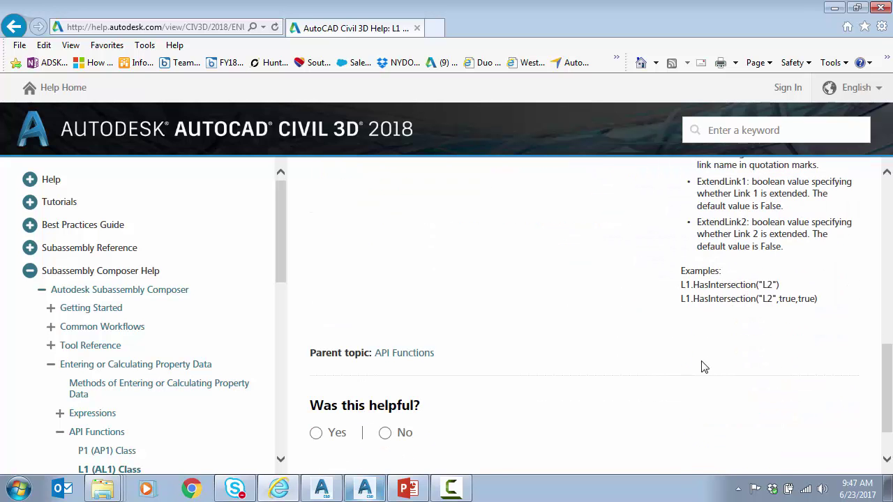
pyautogui.scroll(3, 701, 365)
pyautogui.scroll(4, 689, 347)
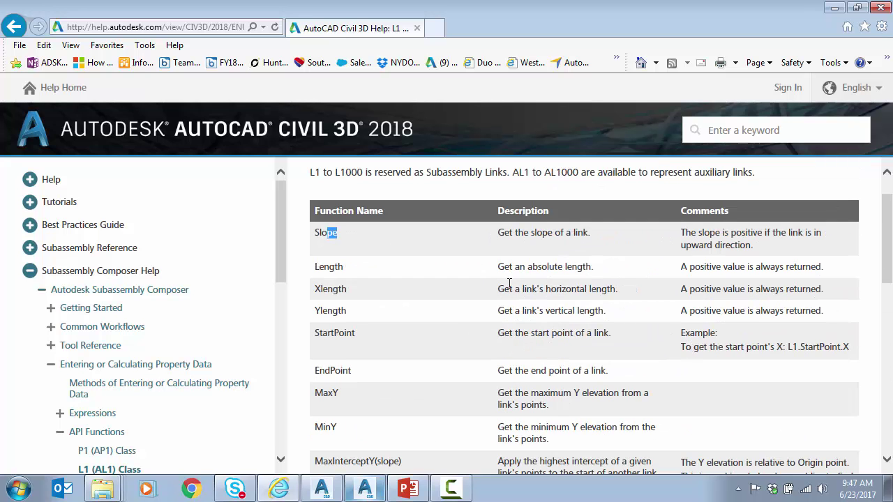
pyautogui.scroll(-2, 452, 277)
pyautogui.scroll(1, 452, 277)
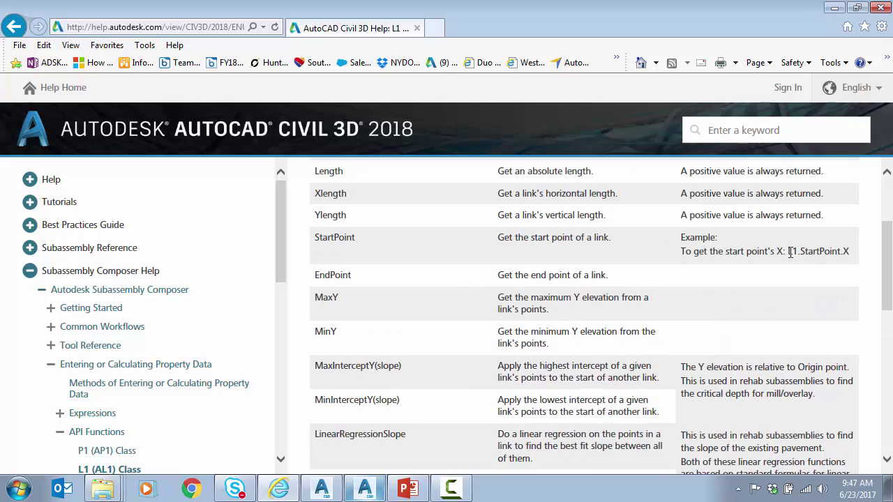
pyautogui.moveTo(792, 249); pyautogui.dragTo(831, 257)
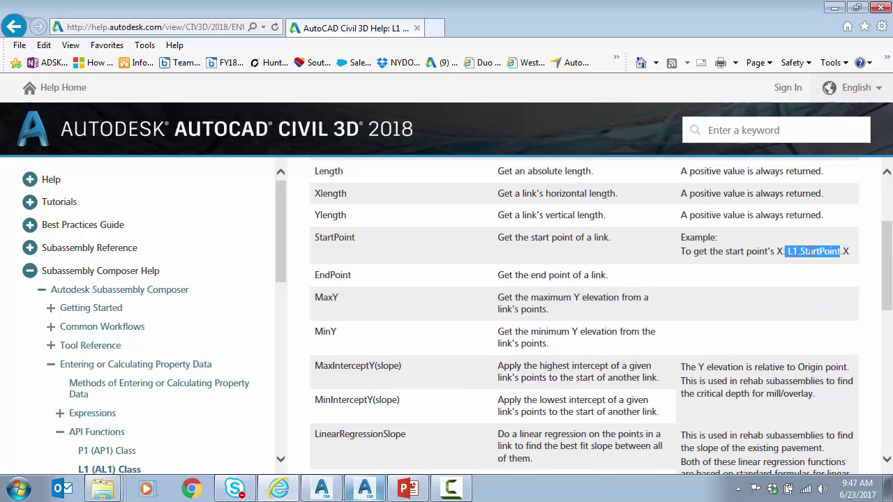
pyautogui.scroll(2, 842, 259)
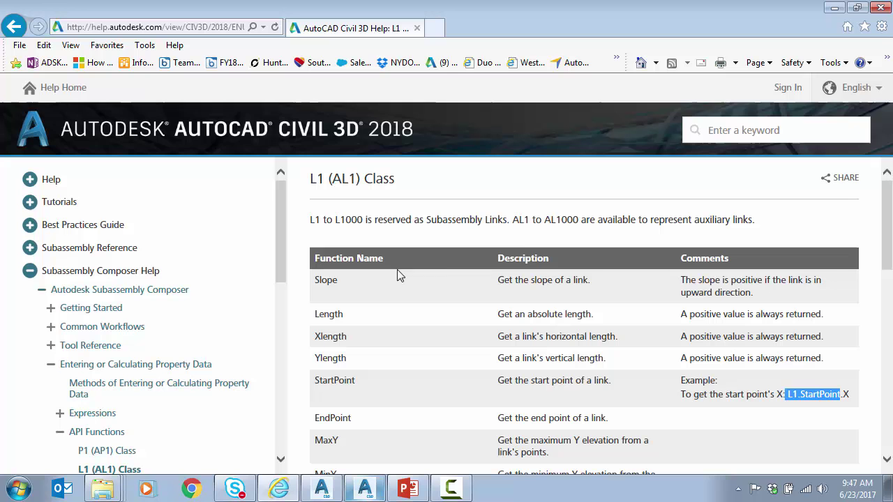
pyautogui.moveTo(319, 280); pyautogui.dragTo(365, 284)
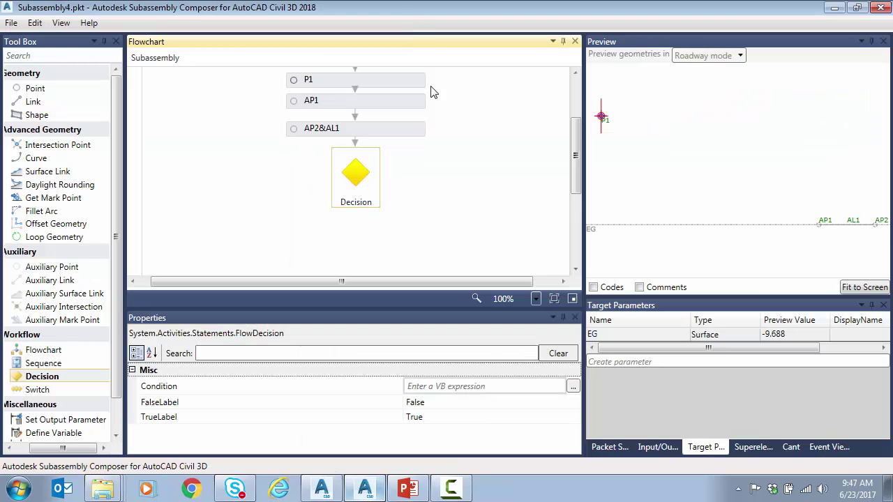
# Step: Close the help and set the Decision condition to AL1.Slope > 0
pyautogui.click(417, 28)
pyautogui.click(474, 385)
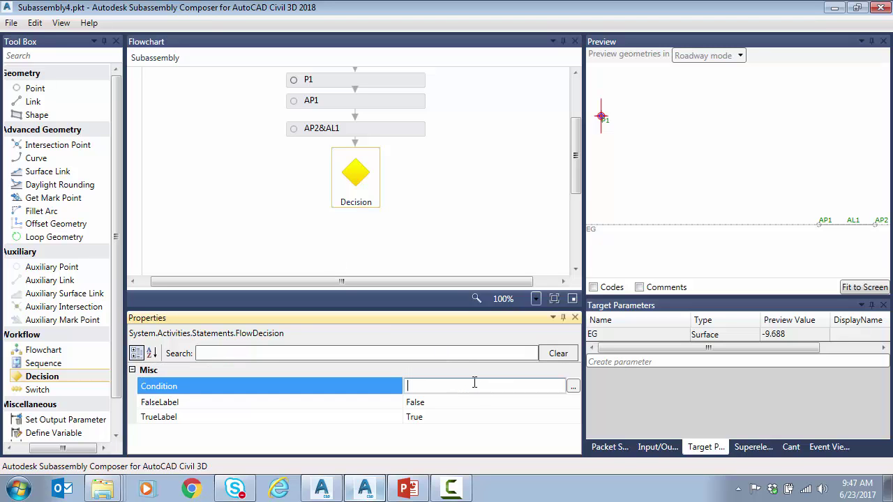
pyautogui.write('AL1.Slope >')
pyautogui.write('0')
pyautogui.press('Tab')
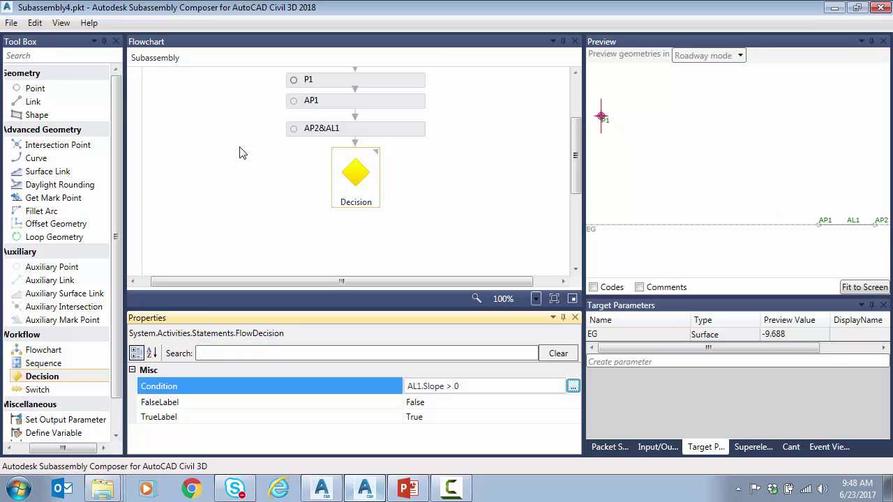
pyautogui.moveTo(35, 89); pyautogui.dragTo(235, 185)
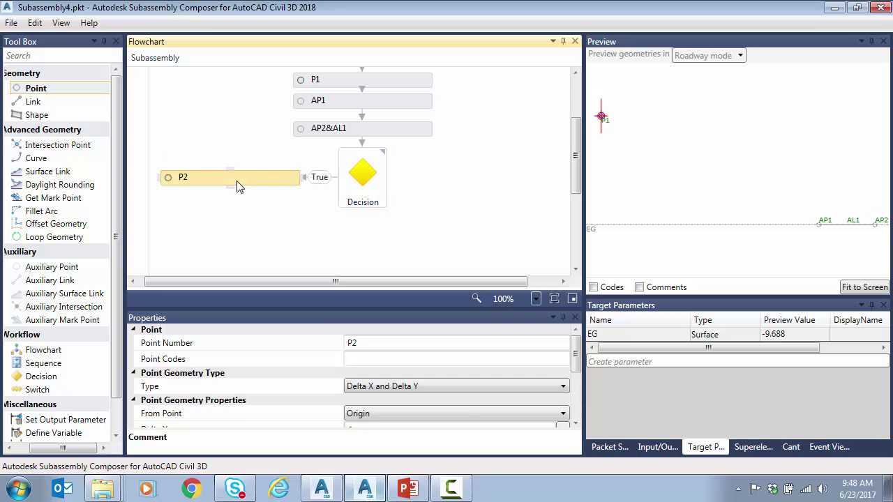
# Step: Place P2 on the True branch, sloping -50% from P1 to surface EG, linked to P1
pyautogui.click(457, 388)
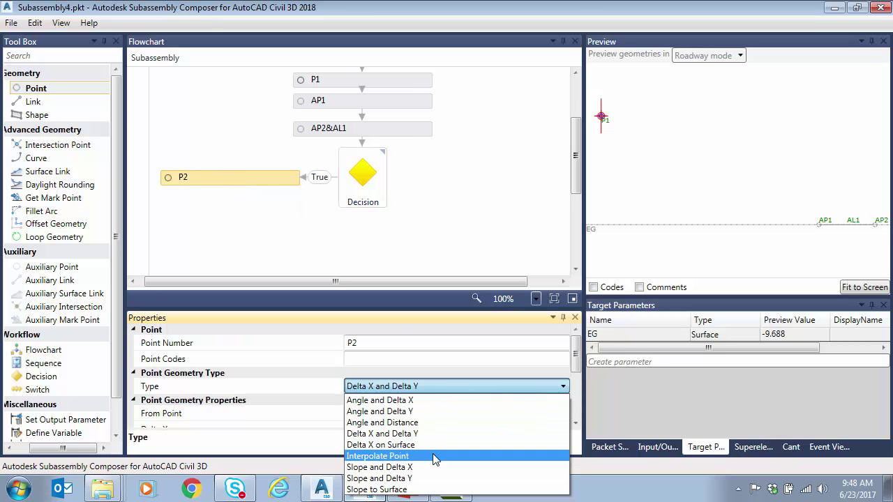
pyautogui.click(427, 434)
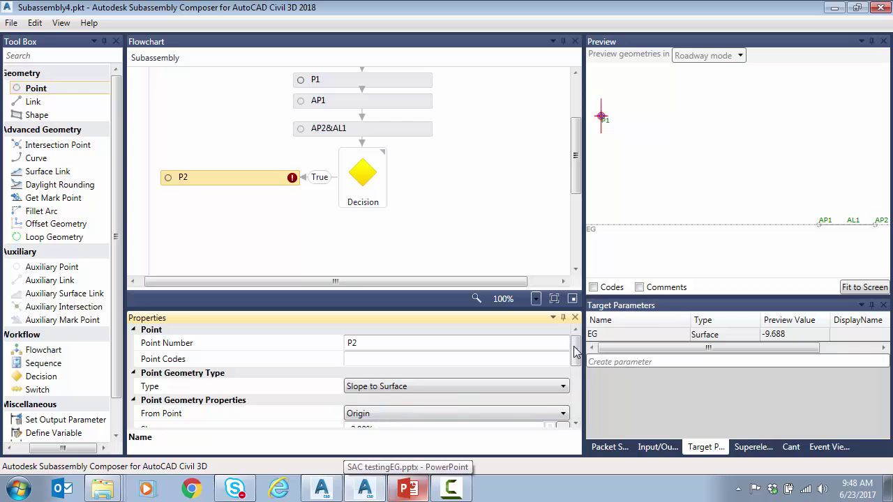
pyautogui.scroll(-2, 577, 364)
pyautogui.click(397, 352)
pyautogui.click(368, 388)
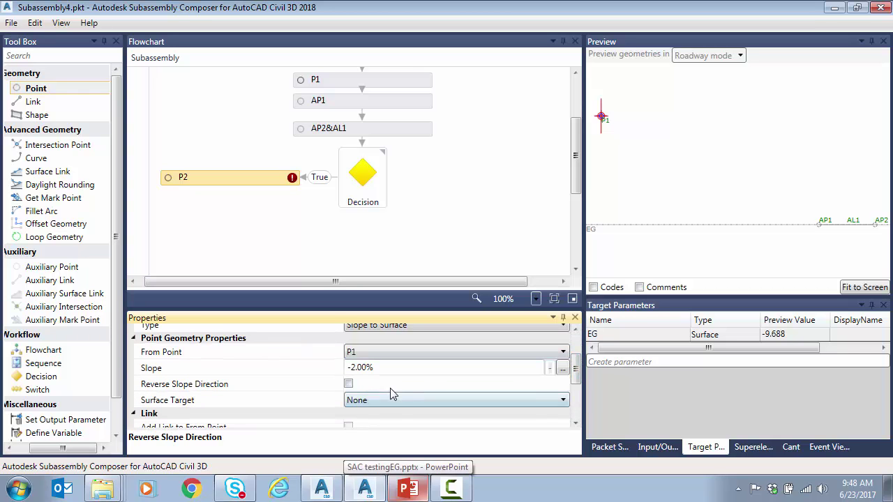
pyautogui.press('Tab')
pyautogui.write('-5')
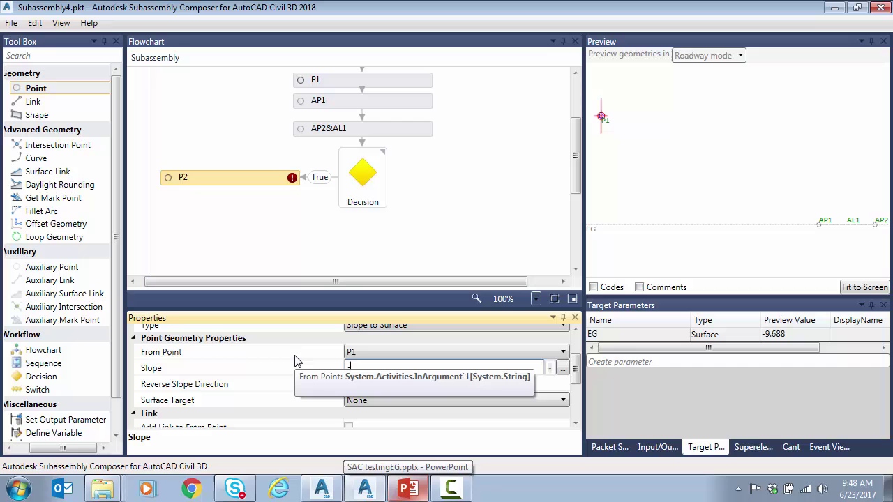
pyautogui.write('0')
pyautogui.press('Return')
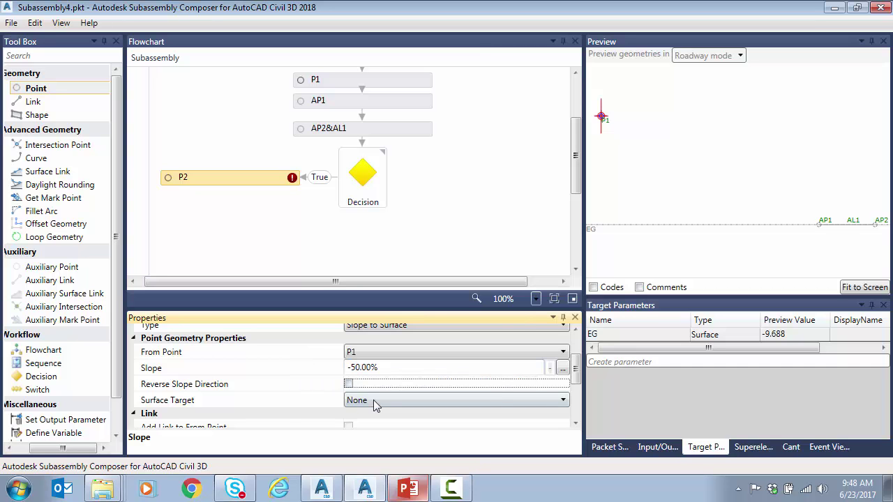
pyautogui.click(373, 400)
pyautogui.click(377, 425)
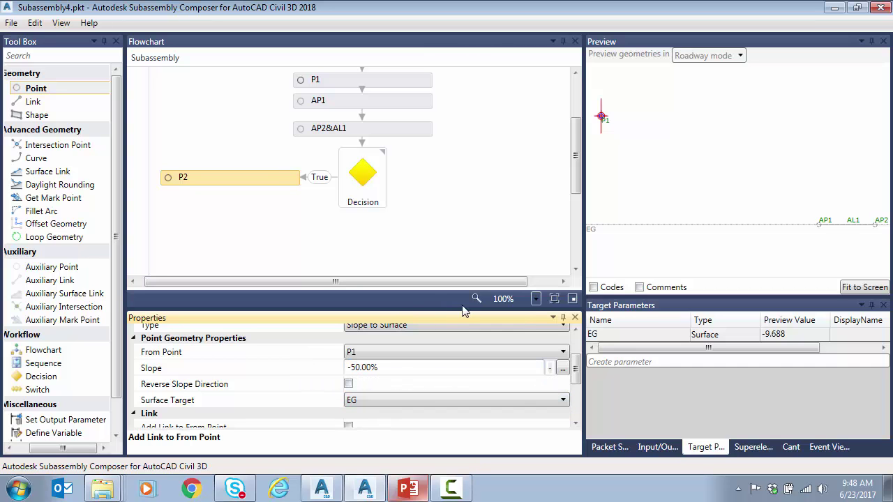
pyautogui.click(348, 426)
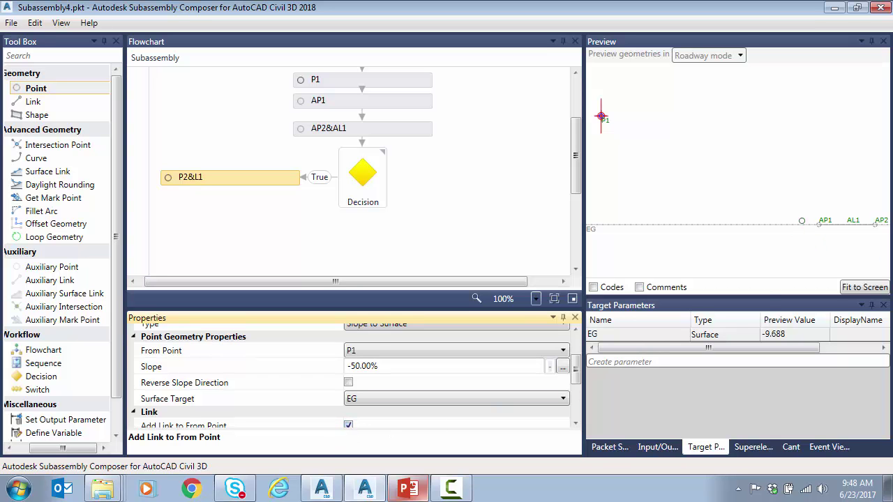
pyautogui.click(363, 174)
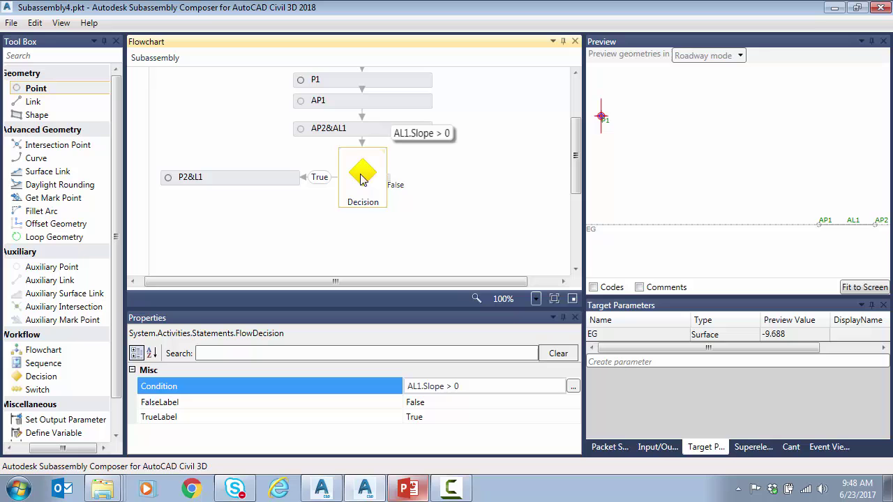
# Step: Change the Decision condition to AL1.Slope > -1 and check the P2&L1 preview
pyautogui.click(456, 387)
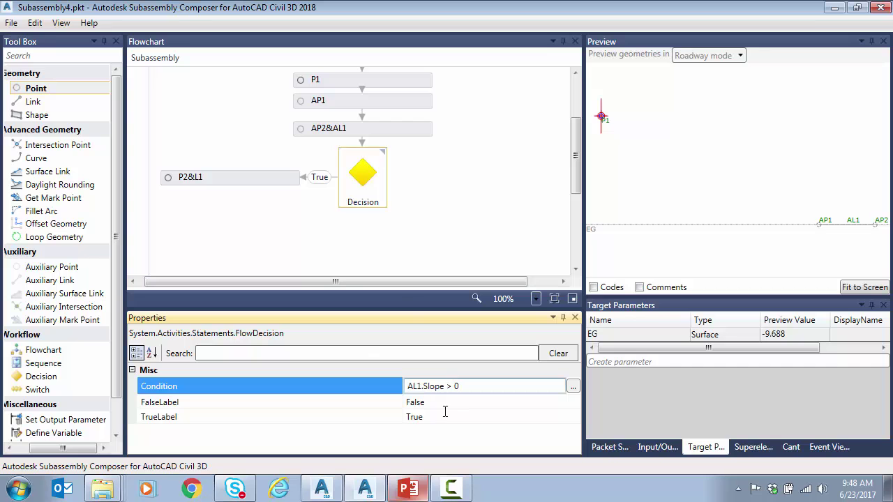
pyautogui.press('BackSpace')
pyautogui.write('-1')
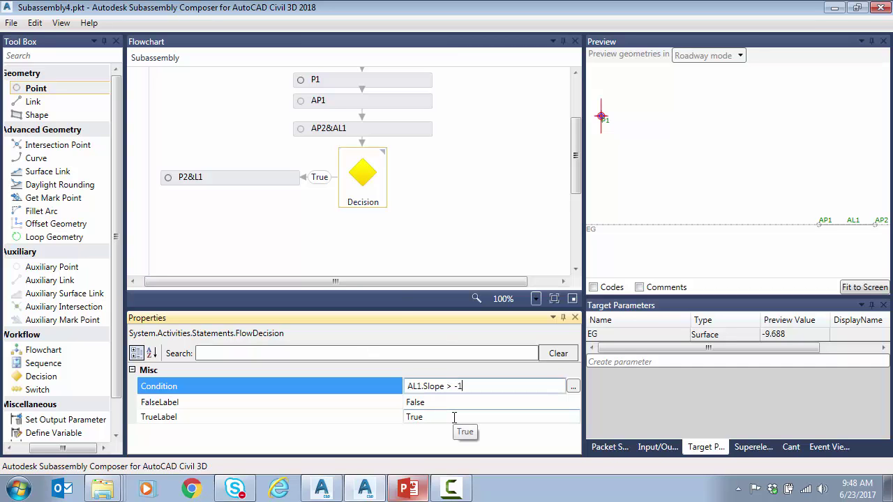
pyautogui.press('Return')
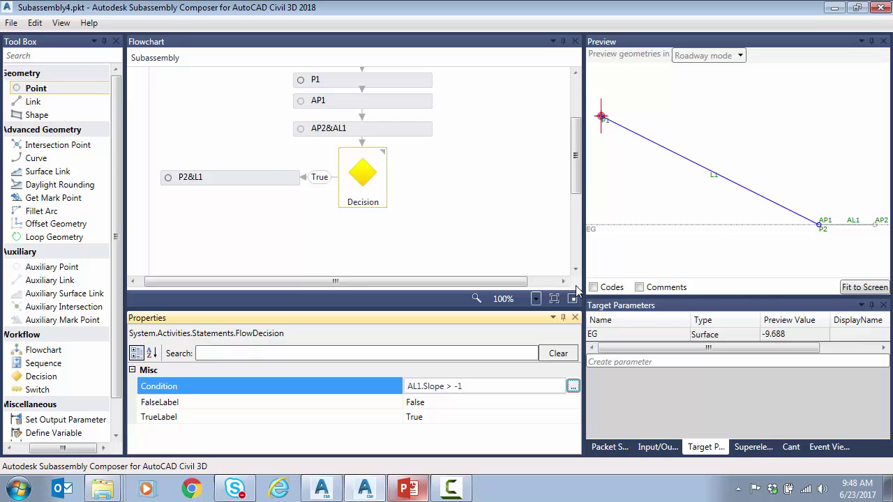
pyautogui.click(251, 185)
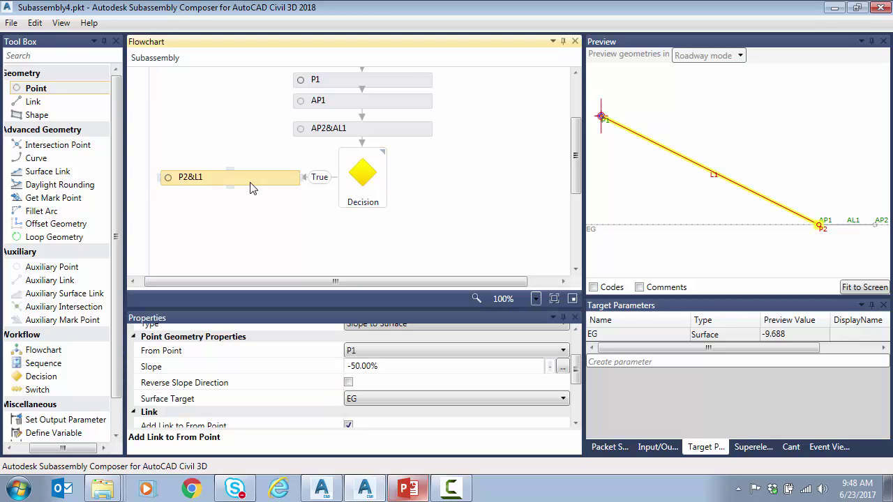
# Step: Add point P3 after P2&L1 as a Slope and Delta Y point
pyautogui.moveTo(40, 91)
pyautogui.mouseDown()
pyautogui.moveTo(228, 232)
pyautogui.moveTo(223, 219)
pyautogui.mouseUp()
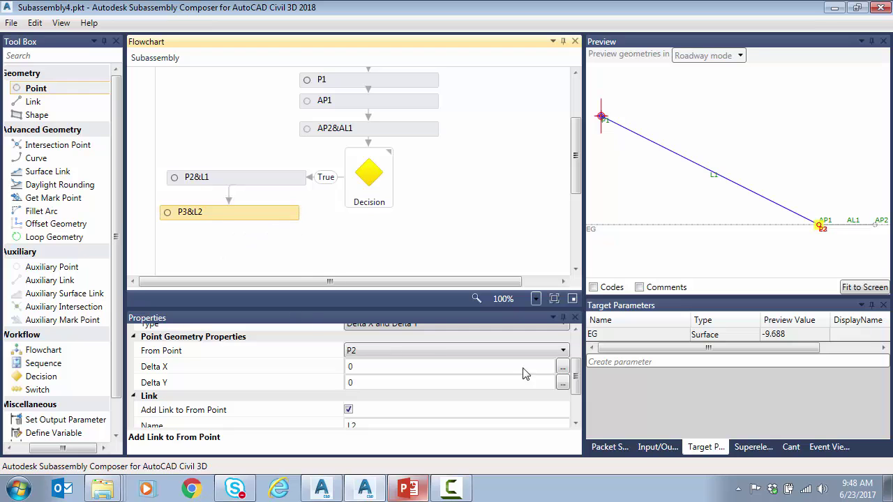
pyautogui.moveTo(577, 379); pyautogui.dragTo(577, 362)
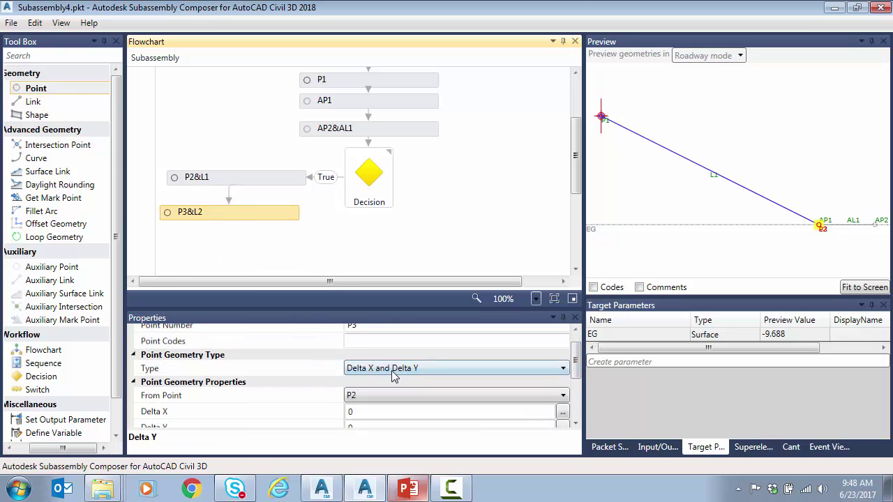
pyautogui.click(393, 376)
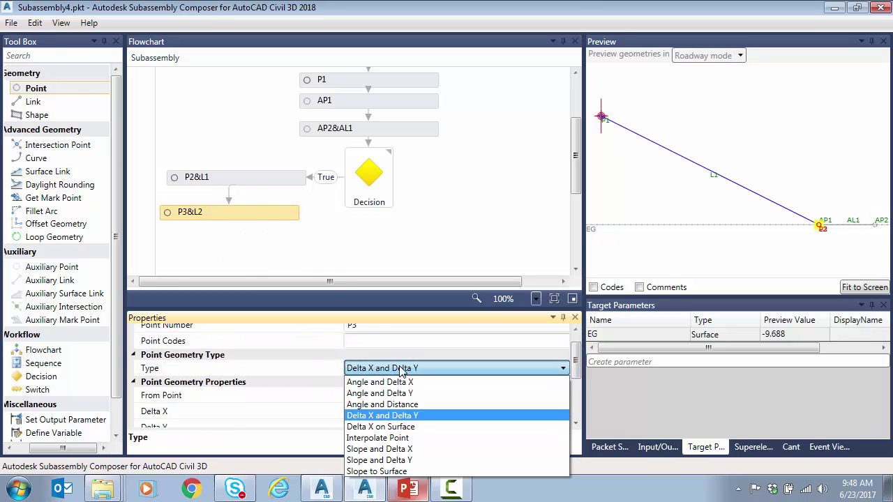
pyautogui.click(412, 461)
pyautogui.moveTo(576, 357); pyautogui.dragTo(576, 384)
# Step: Give P3 a -100% slope and a Delta Y of -3
pyautogui.click(353, 358)
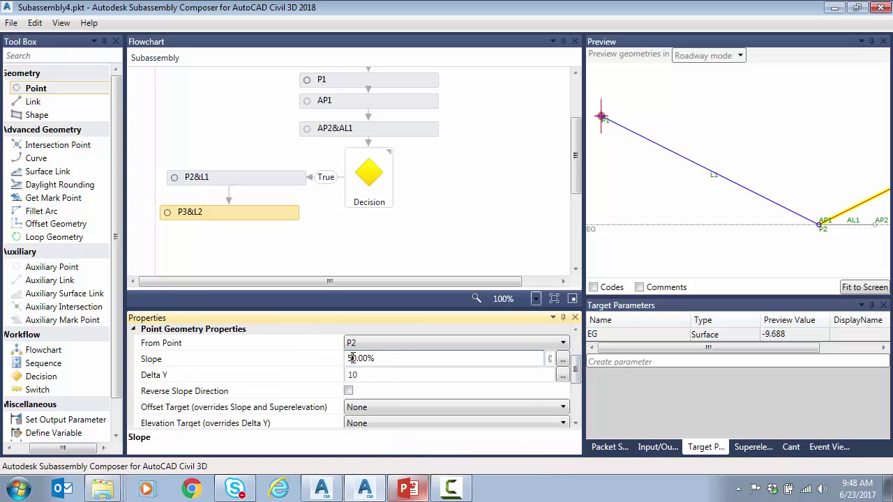
pyautogui.write('-')
pyautogui.moveTo(379, 376); pyautogui.dragTo(304, 382)
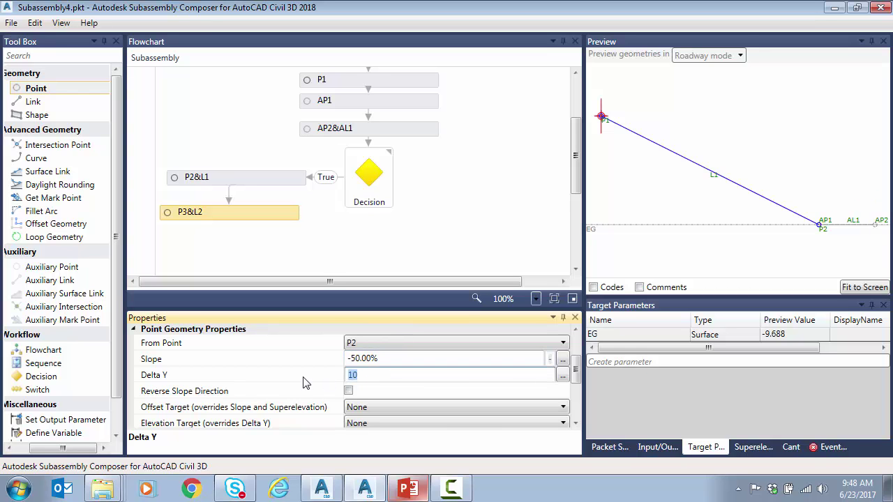
pyautogui.write('3')
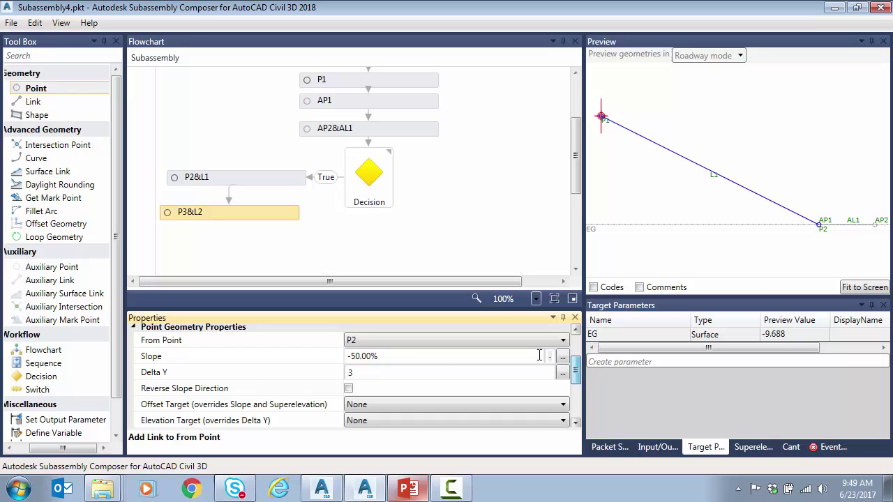
pyautogui.click(354, 376)
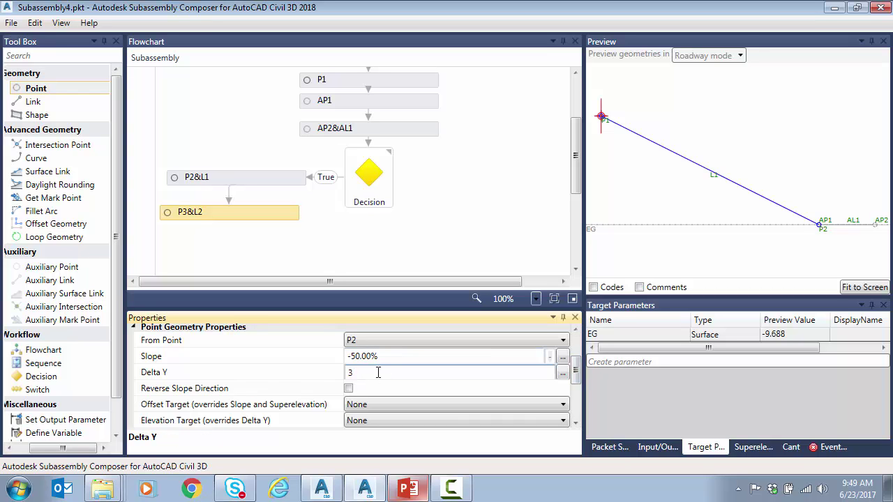
pyautogui.write('-3')
pyautogui.press('Return')
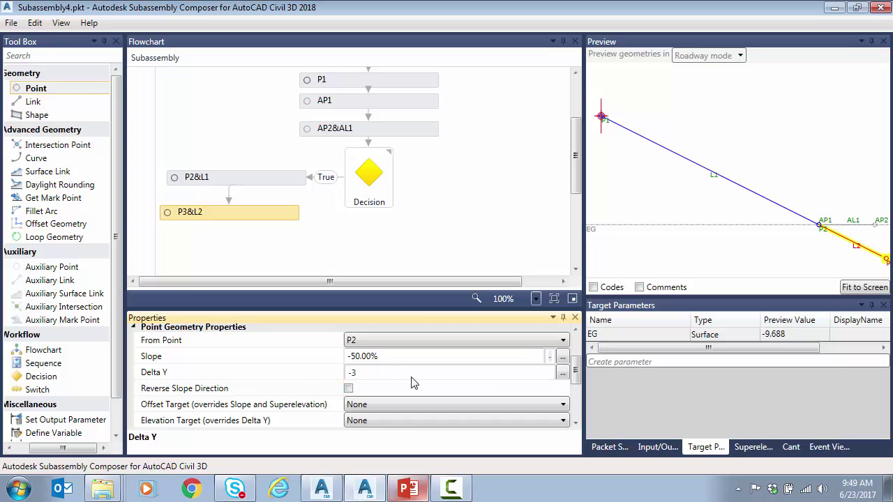
pyautogui.click(378, 359)
pyautogui.write('-1')
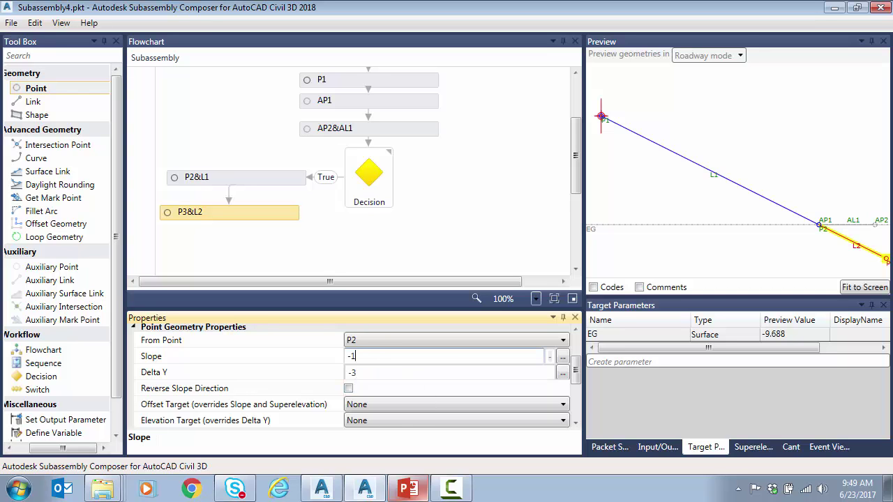
pyautogui.write('00')
pyautogui.press('Return')
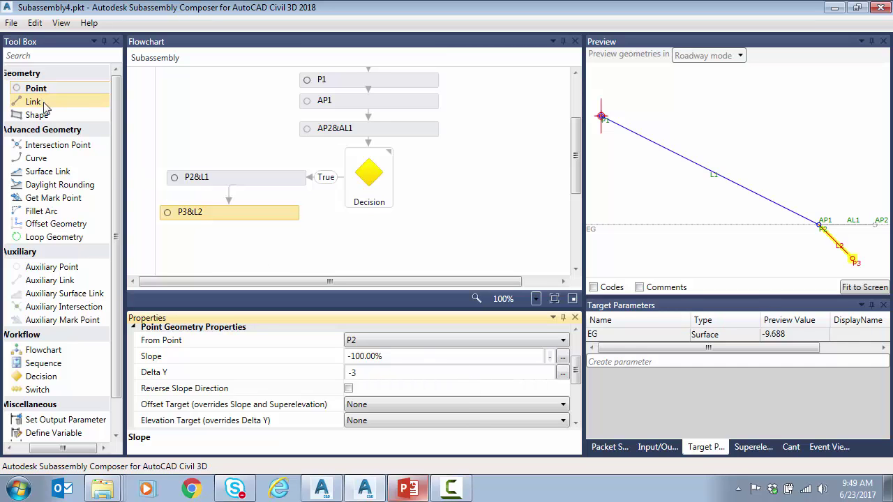
# Step: Add point P4 after P3&L2 as a slope-to-surface point starting from P3
pyautogui.moveTo(38, 91); pyautogui.dragTo(231, 253)
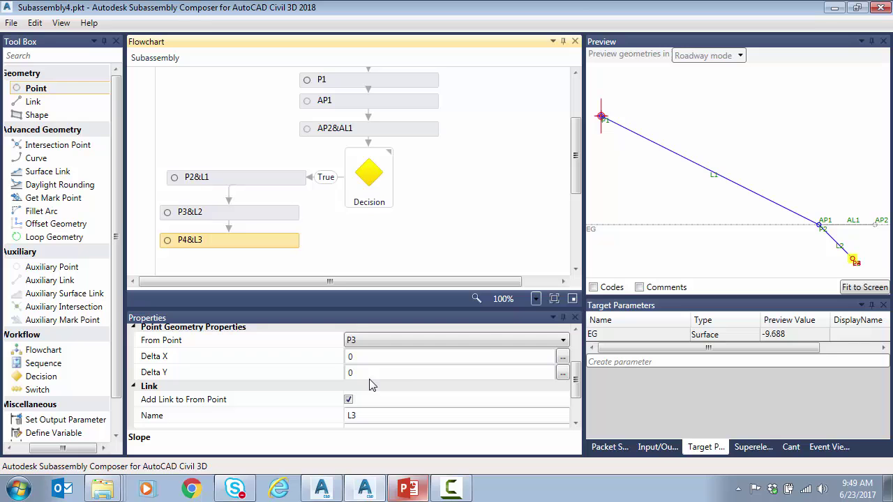
pyautogui.click(481, 340)
pyautogui.click(384, 325)
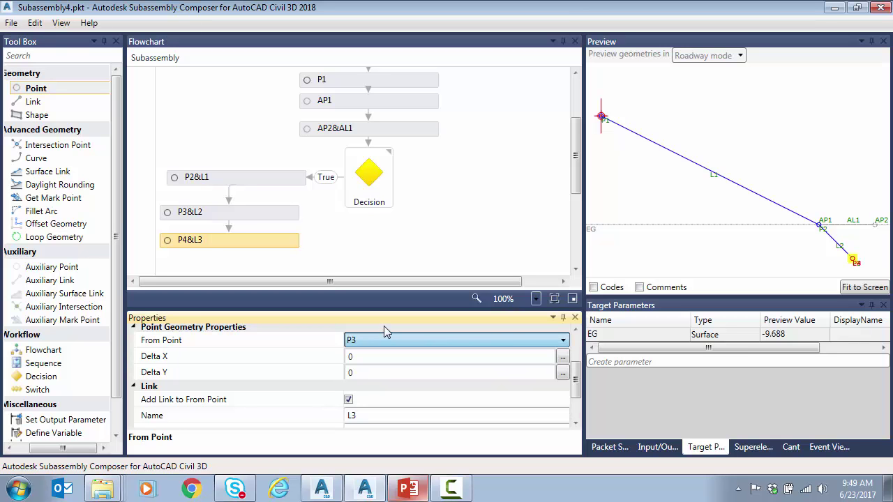
pyautogui.scroll(2, 419, 363)
pyautogui.click(436, 362)
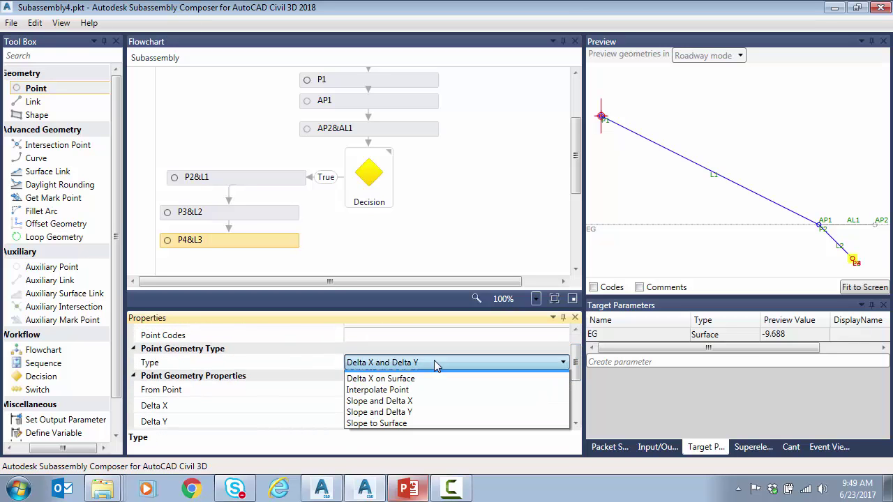
pyautogui.click(410, 464)
# Step: Give P4 a 100% slope targeting surface EG and fit the preview
pyautogui.click(379, 406)
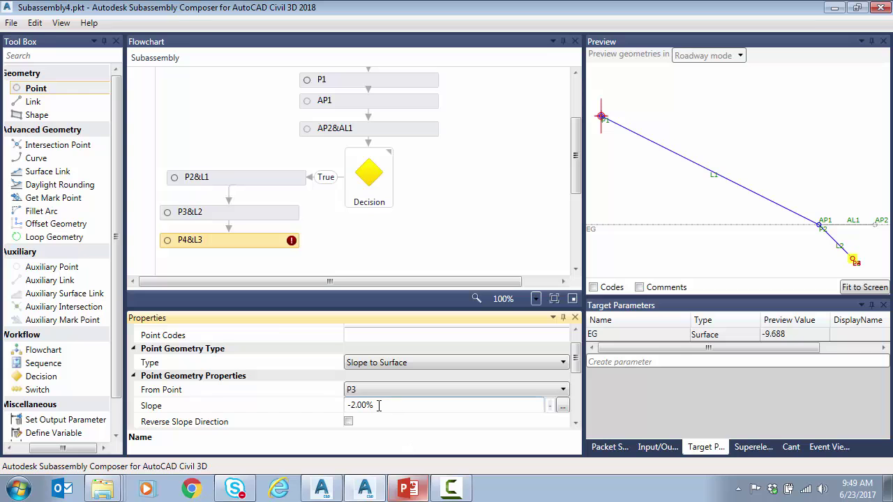
pyautogui.tripleClick(379, 405)
pyautogui.write('100')
pyautogui.press('Tab')
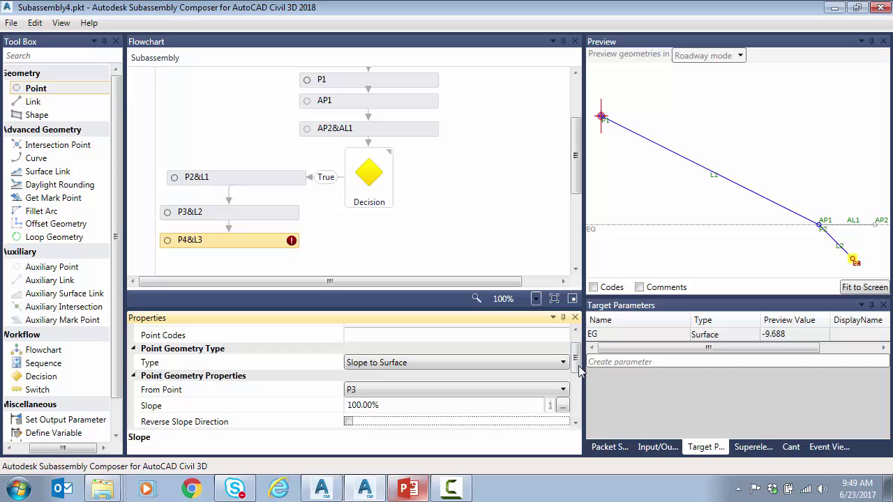
pyautogui.scroll(-3, 578, 370)
pyautogui.click(394, 380)
pyautogui.click(361, 408)
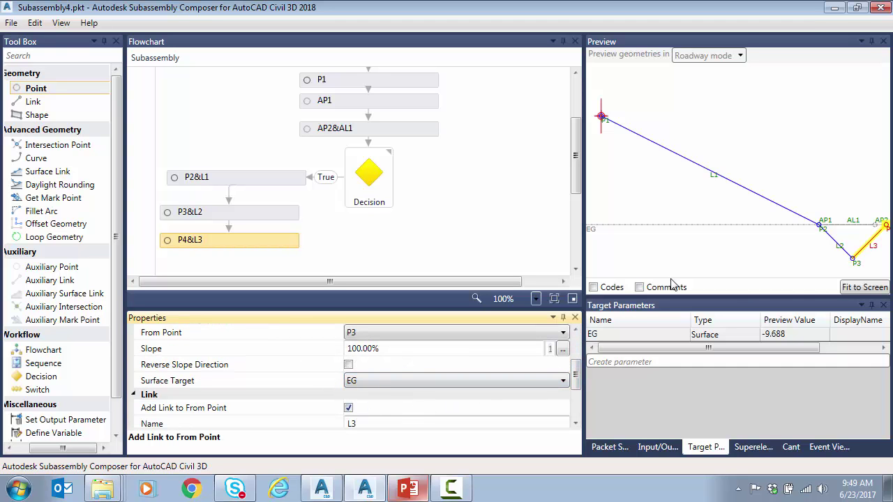
pyautogui.click(864, 286)
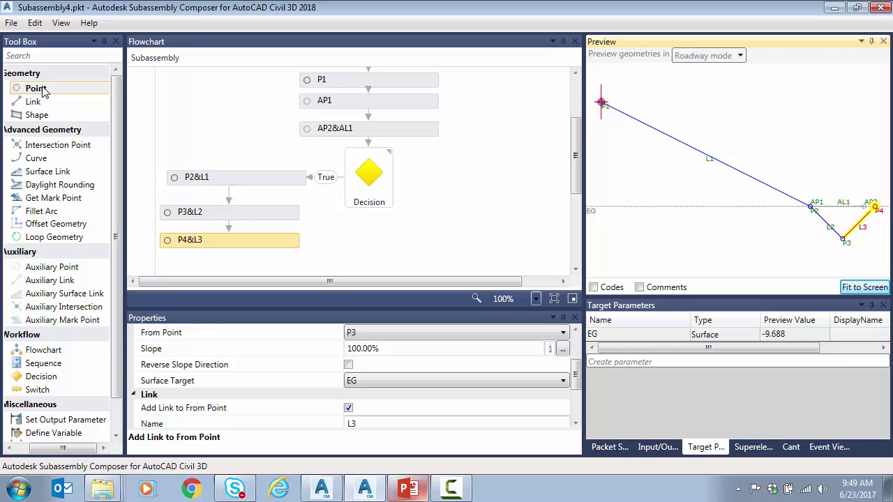
# Step: Add point P5 with link L4 and connect it to the Decision's False branch
pyautogui.moveTo(37, 88); pyautogui.dragTo(465, 189)
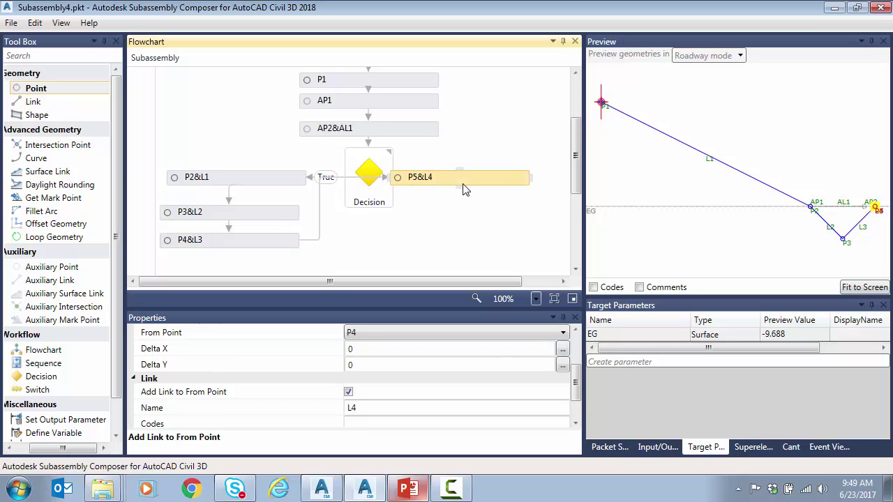
pyautogui.click(321, 227)
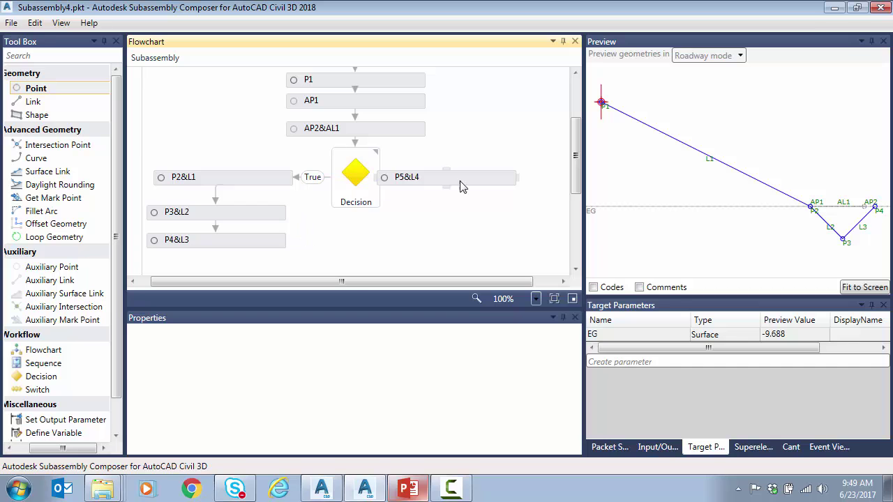
pyautogui.moveTo(461, 189); pyautogui.dragTo(460, 181)
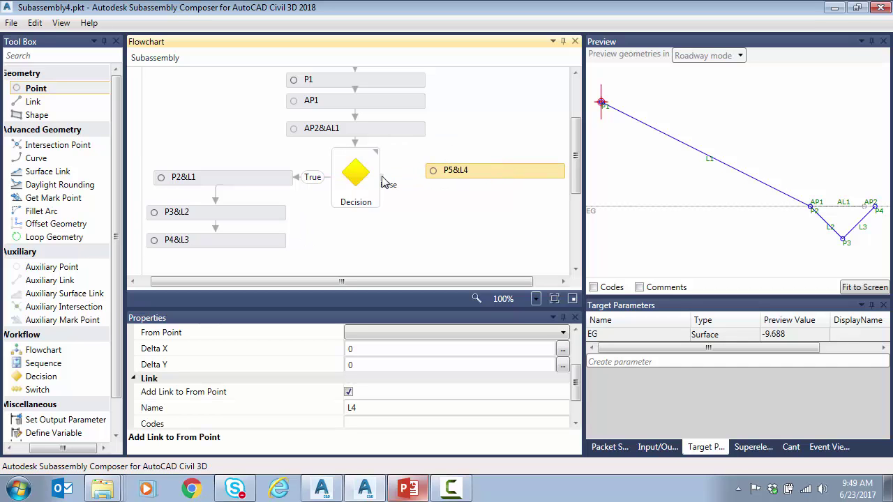
pyautogui.moveTo(381, 178); pyautogui.dragTo(494, 163)
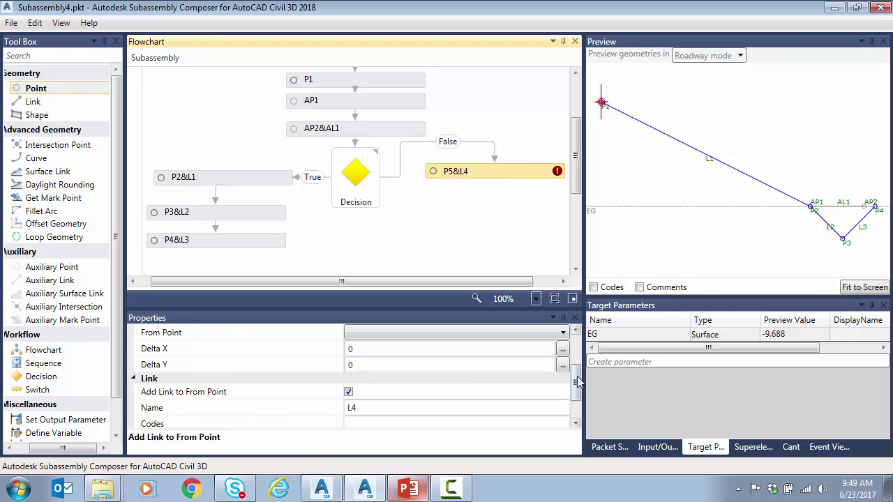
pyautogui.scroll(5, 572, 349)
# Step: Try P5 as Slope to Surface from Origin, then review the parameter, superelevation and packet panels
pyautogui.click(389, 374)
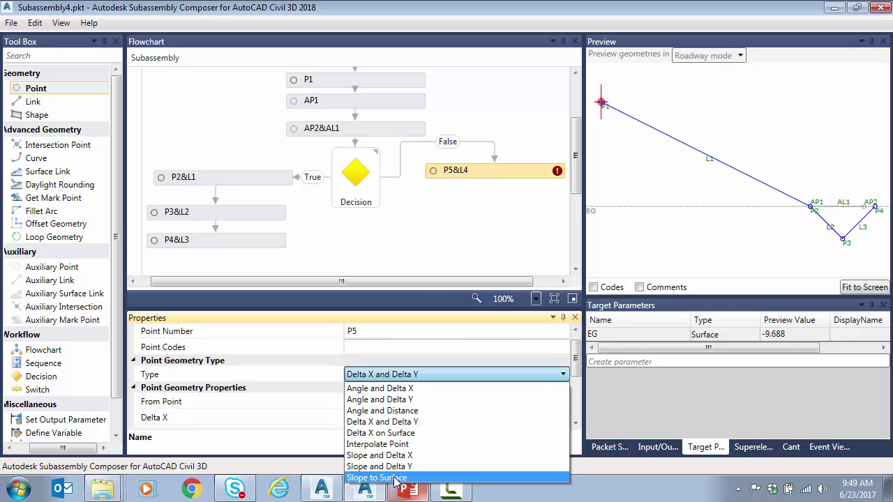
pyautogui.click(401, 475)
pyautogui.click(397, 402)
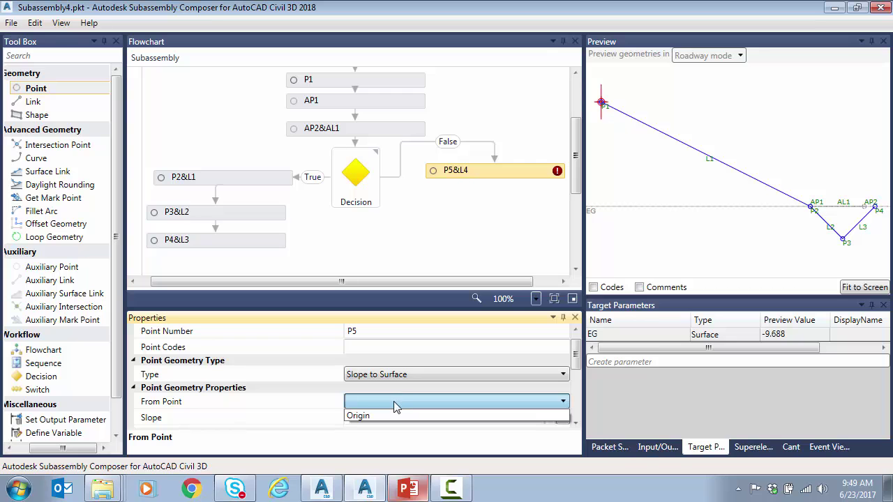
pyautogui.click(392, 401)
pyautogui.click(376, 416)
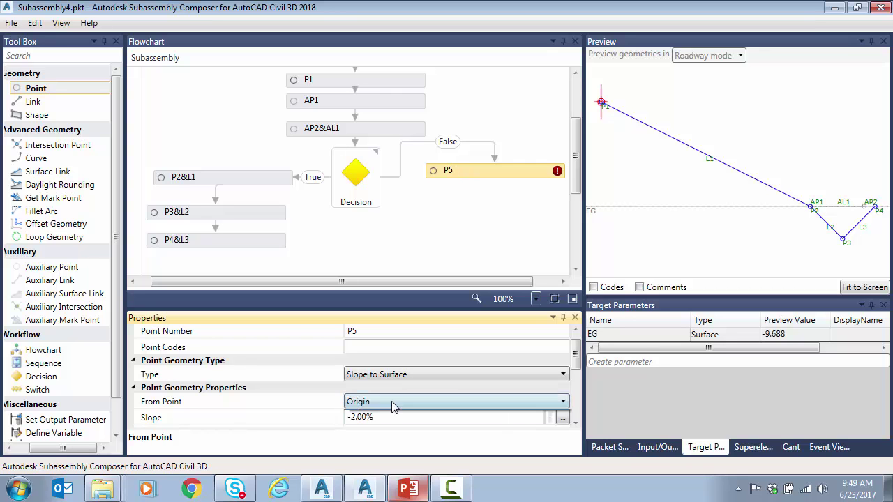
pyautogui.click(388, 417)
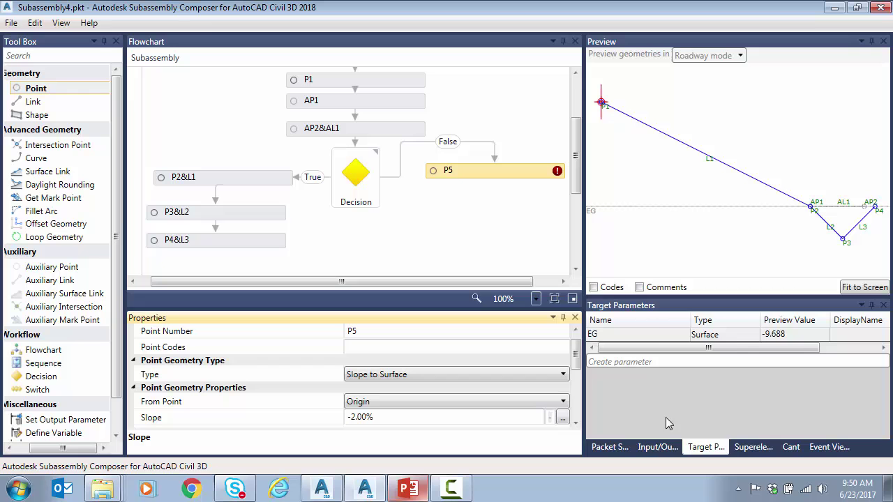
pyautogui.click(658, 447)
pyautogui.moveTo(698, 447); pyautogui.dragTo(760, 453)
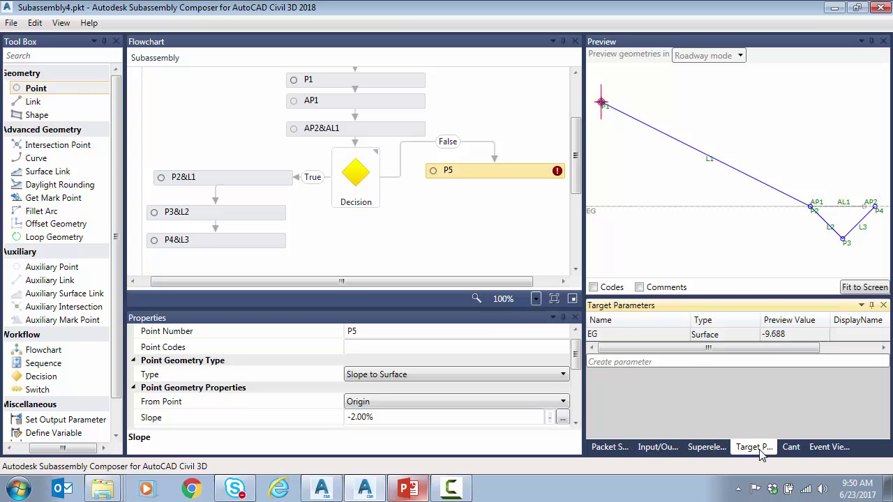
pyautogui.click(704, 450)
pyautogui.click(610, 450)
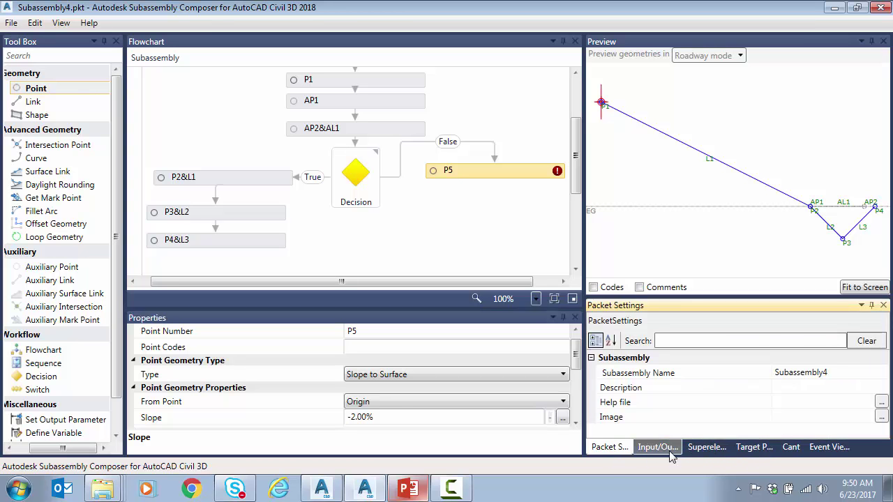
pyautogui.click(659, 447)
# Step: Make P5 slope to surface EG from P1 at -50.00%
pyautogui.click(401, 374)
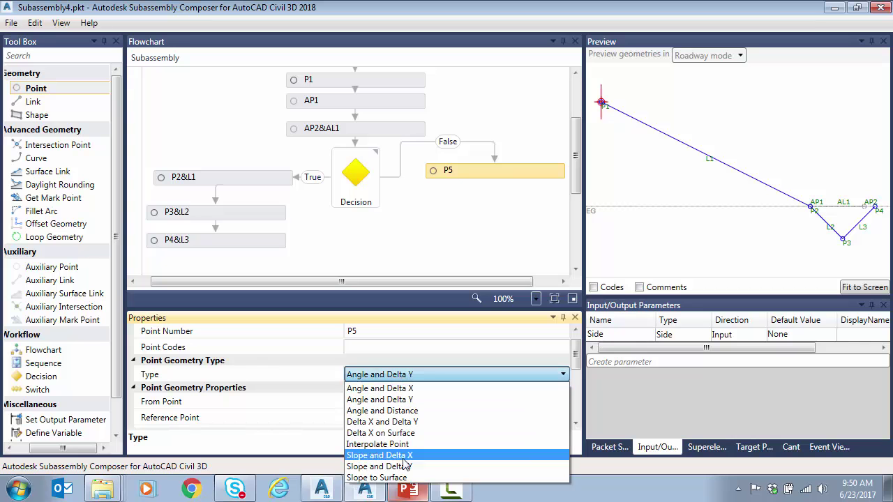
pyautogui.click(380, 477)
pyautogui.click(382, 402)
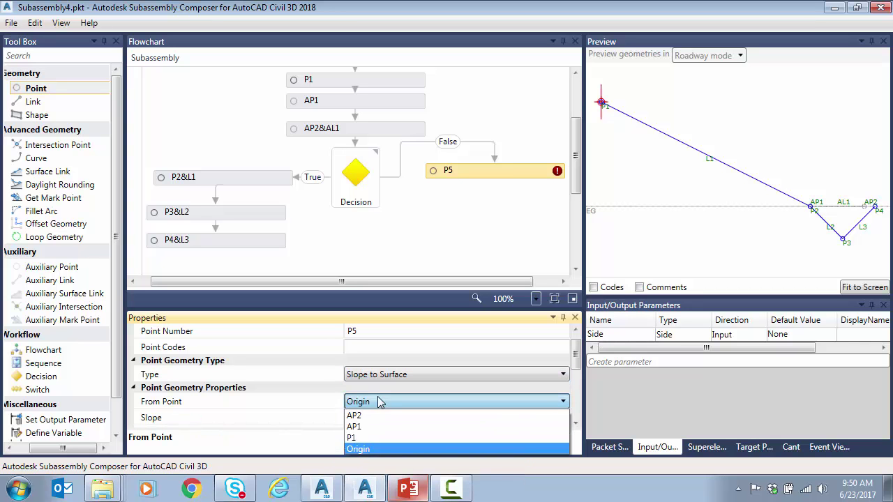
pyautogui.click(360, 437)
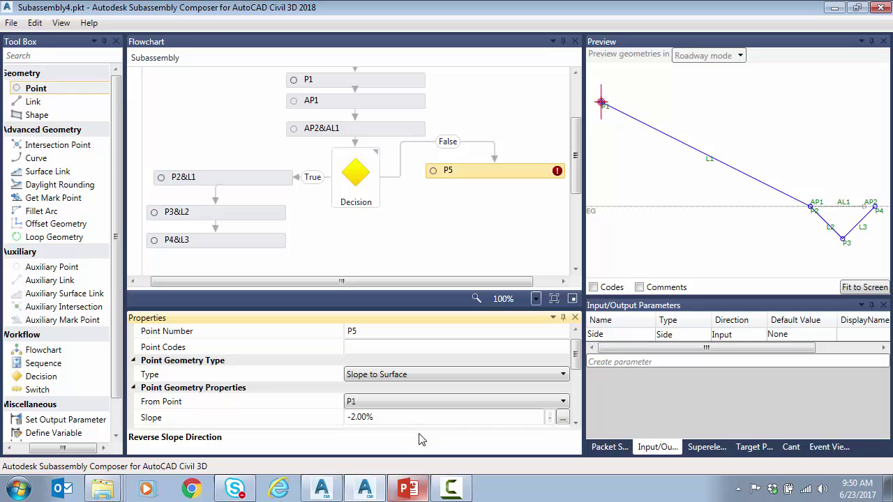
pyautogui.click(437, 417)
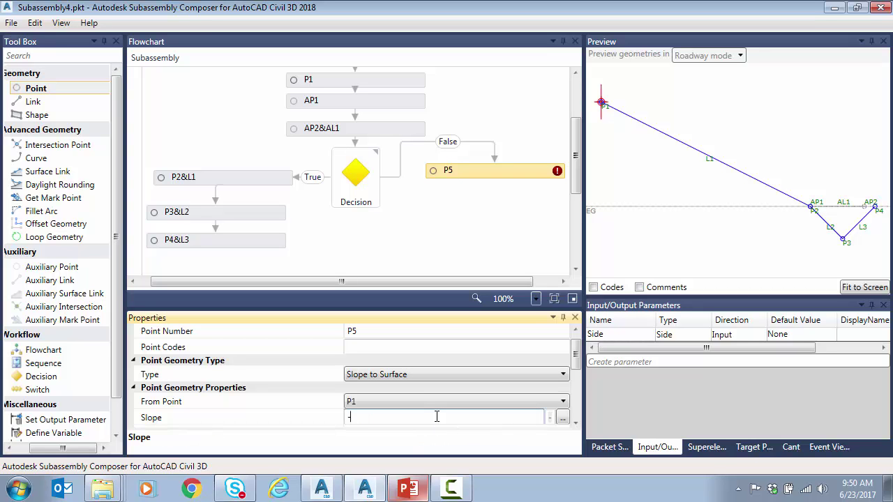
pyautogui.write('2:1')
pyautogui.press('Return')
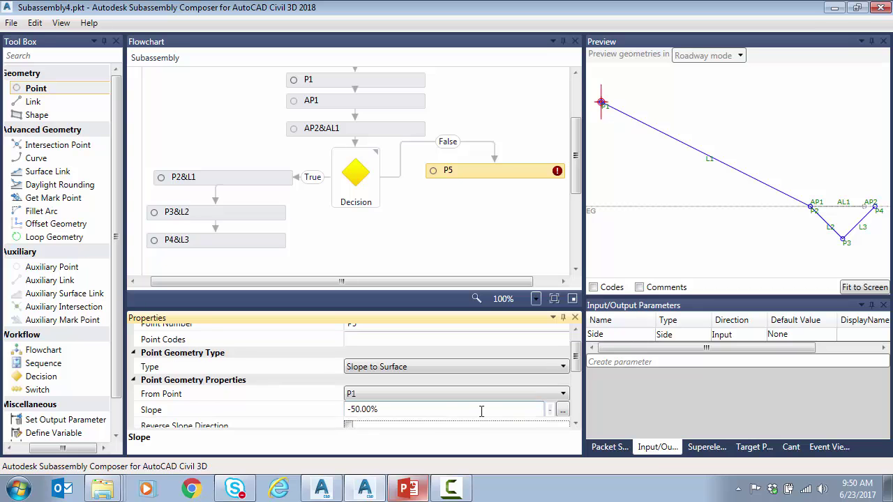
pyautogui.scroll(-1, 480, 412)
pyautogui.click(409, 410)
pyautogui.click(376, 432)
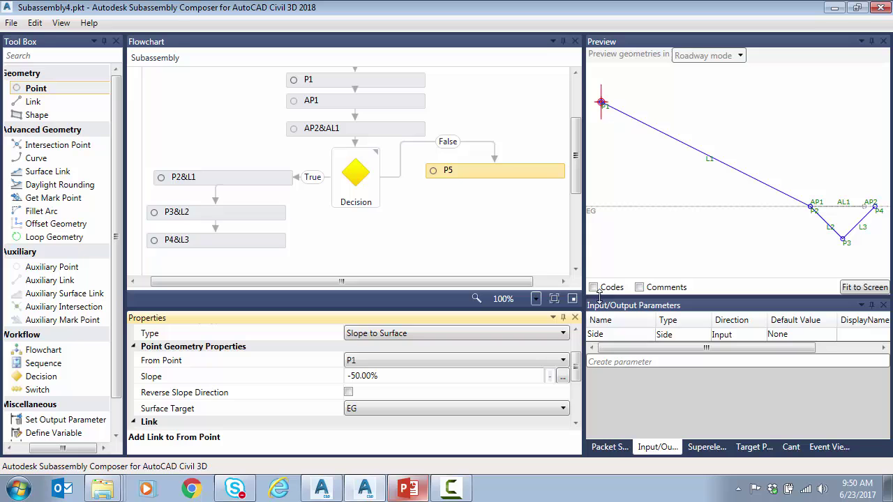
# Step: Change the Decision condition from AL1.Slope > -1 to AL1.Slope > 0
pyautogui.click(363, 183)
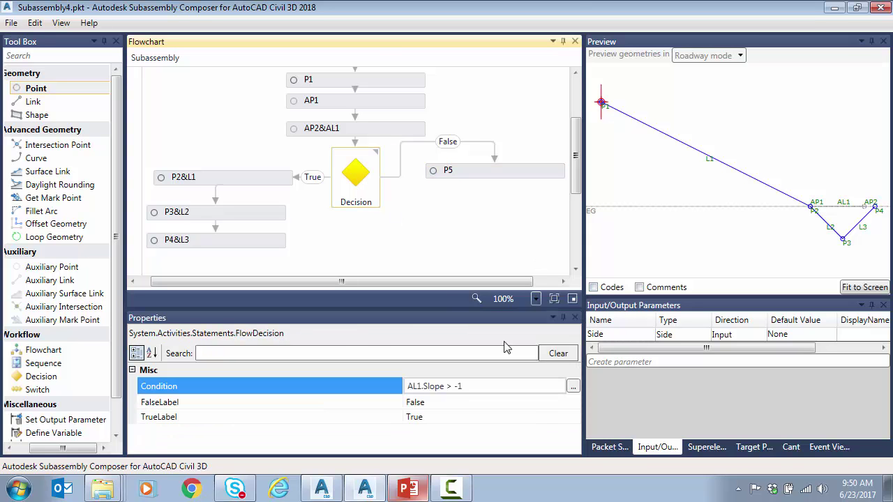
pyautogui.moveTo(453, 386); pyautogui.dragTo(463, 385)
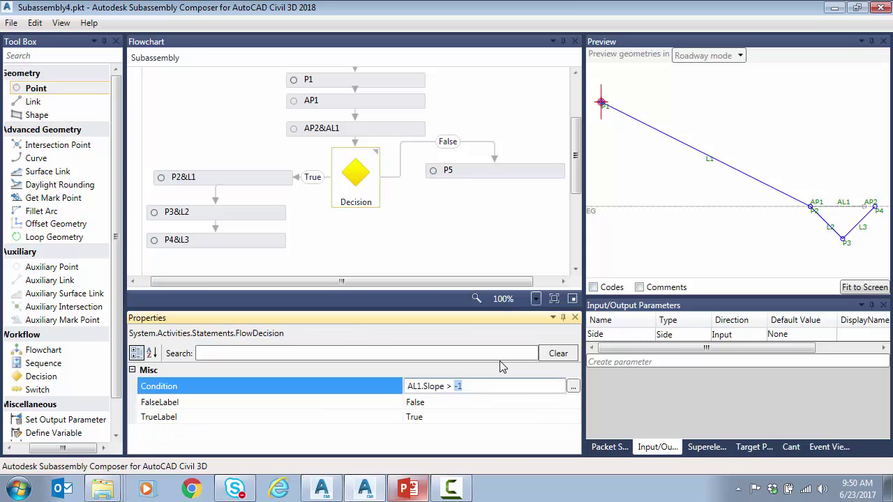
pyautogui.write('0')
pyautogui.press('Tab')
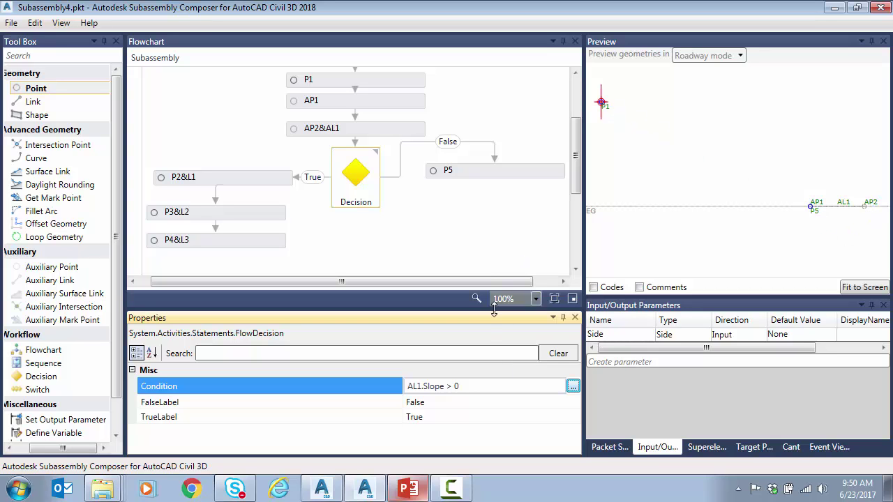
pyautogui.click(460, 389)
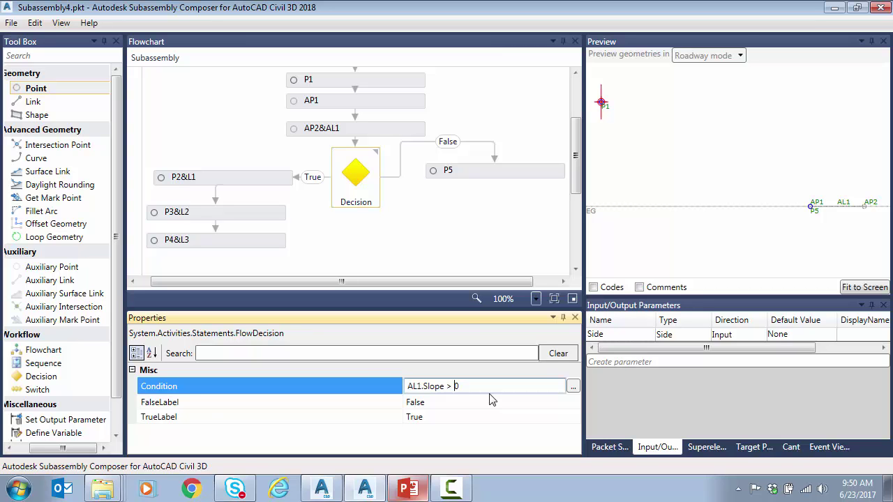
# Step: Enable Add Link on P5 to create link L4 back to P1, then reselect the Decision
pyautogui.click(452, 173)
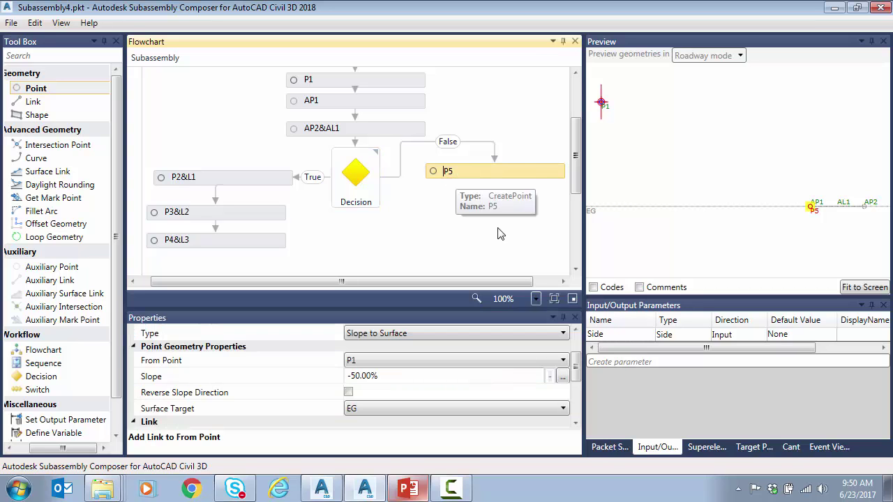
pyautogui.scroll(-2, 564, 367)
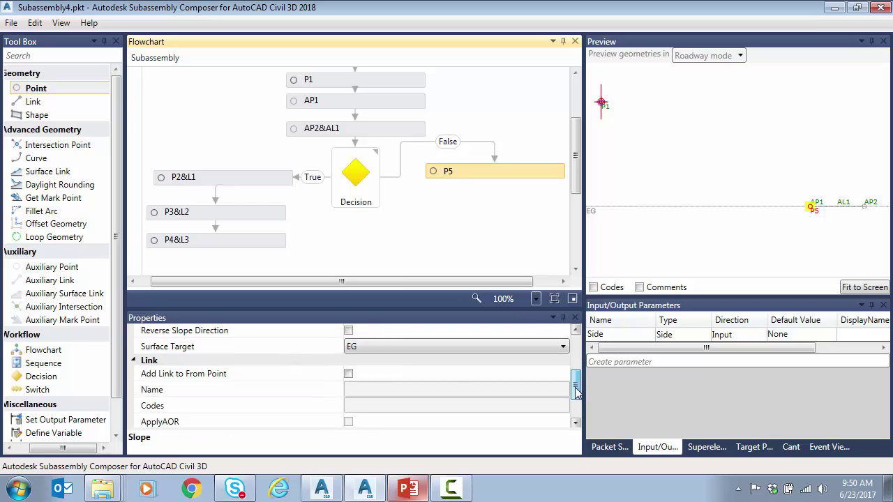
pyautogui.click(348, 375)
pyautogui.click(356, 176)
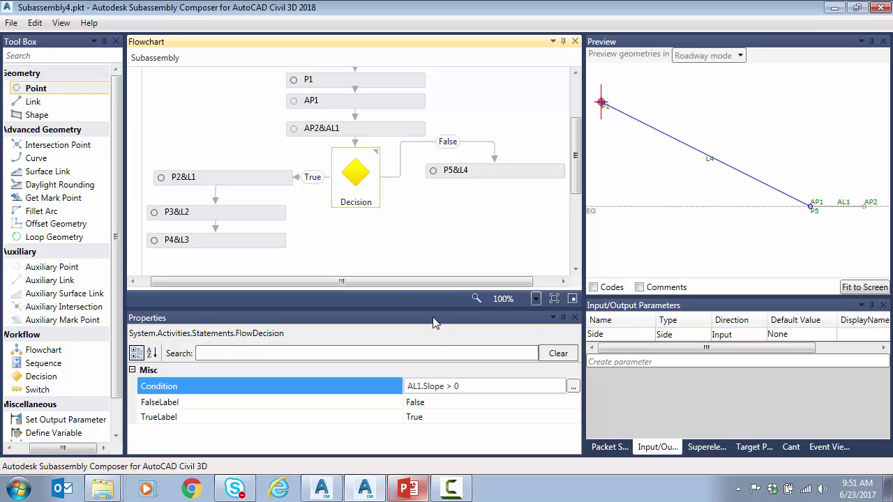
# Step: Rename the subassembly to embank in Packet Settings
pyautogui.click(11, 23)
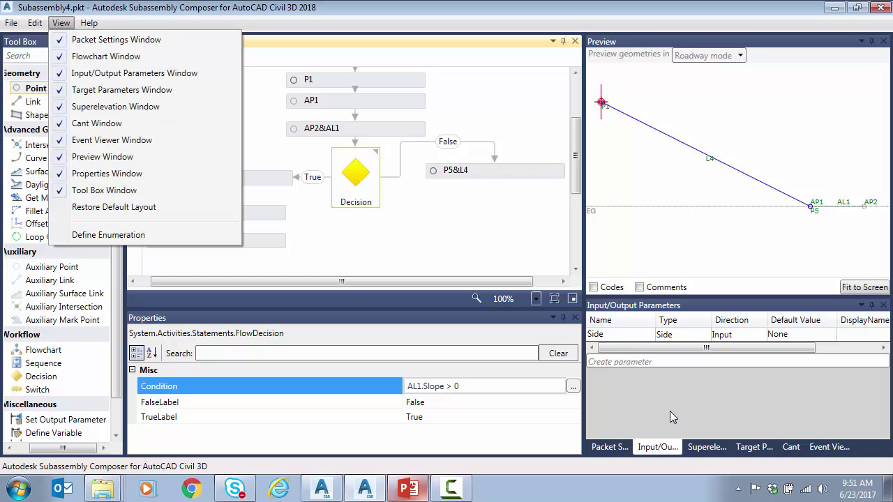
pyautogui.click(611, 450)
pyautogui.click(630, 375)
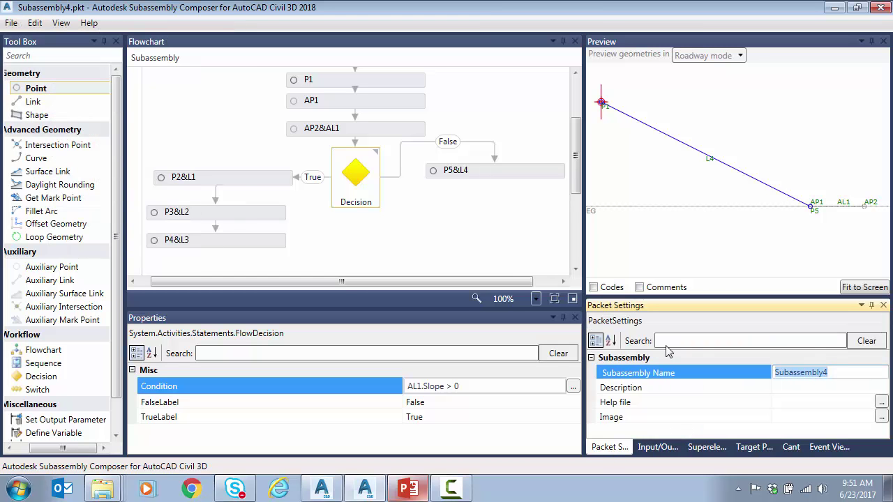
pyautogui.write('s')
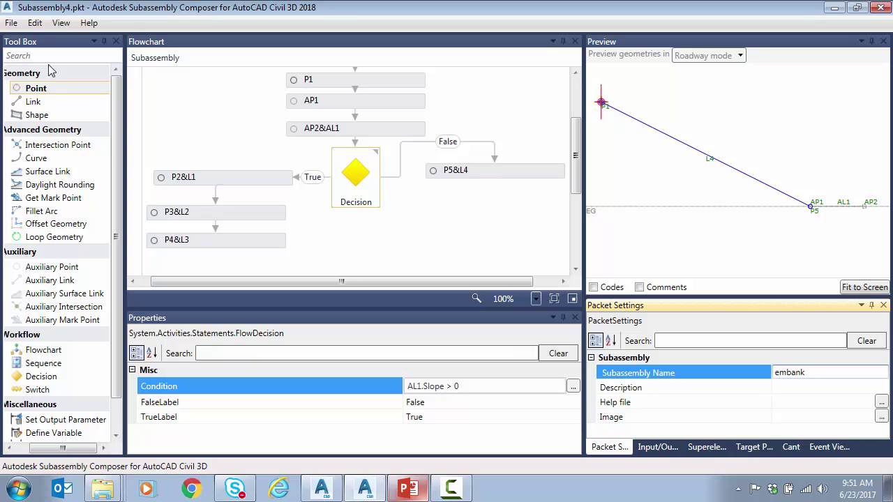
# Step: Save the packet as embank.pkt
pyautogui.click(11, 22)
pyautogui.click(32, 73)
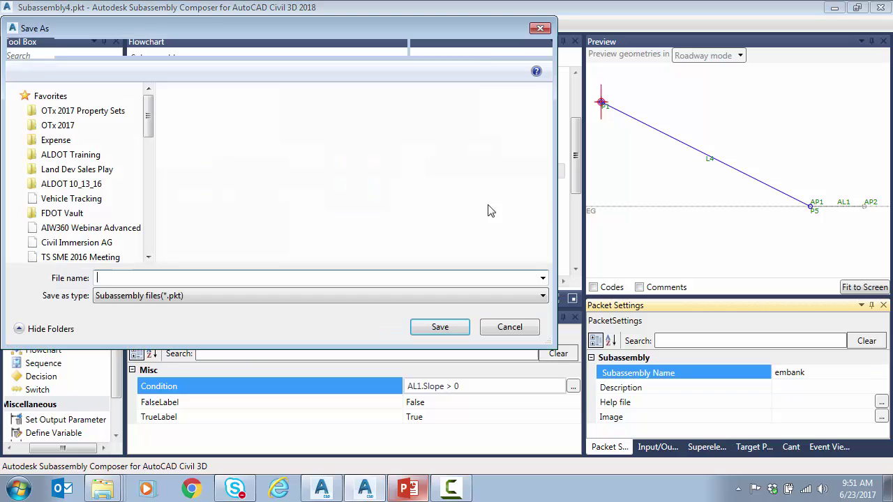
pyautogui.write('emb')
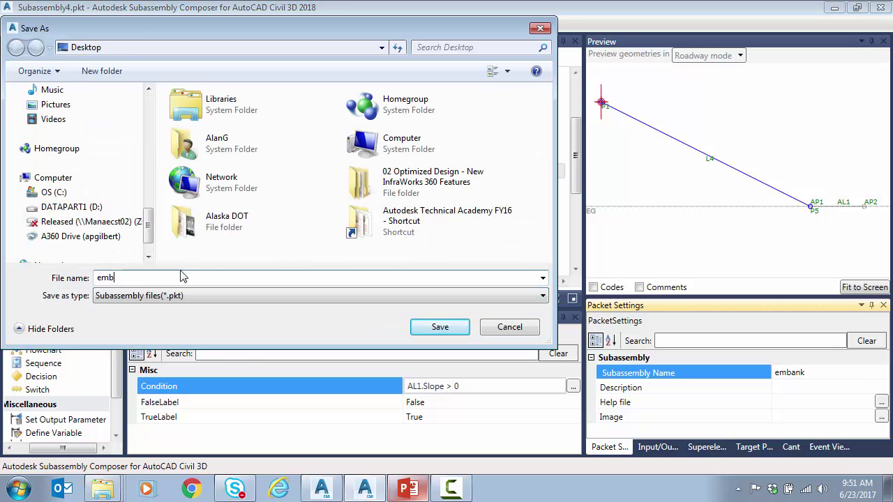
pyautogui.write('ank')
pyautogui.click(436, 337)
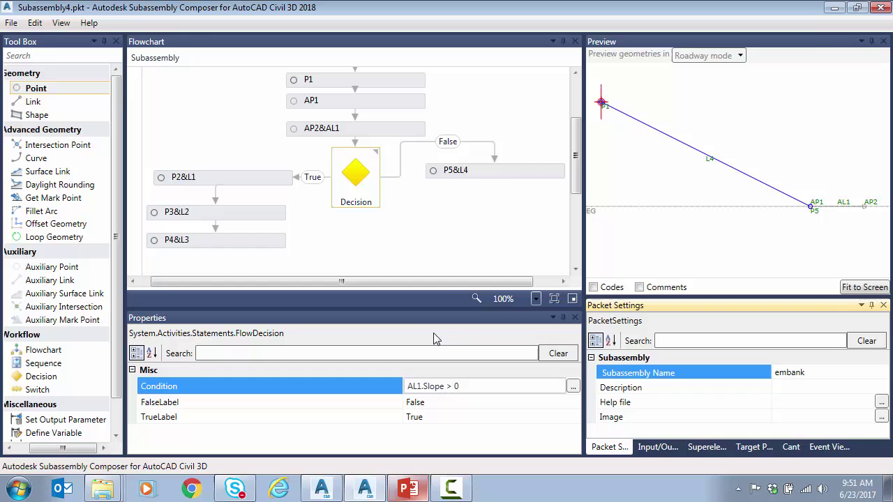
# Step: Close Subassembly Composer and import embank.pkt into the Custom tool palette
pyautogui.click(7, 8)
pyautogui.click(34, 106)
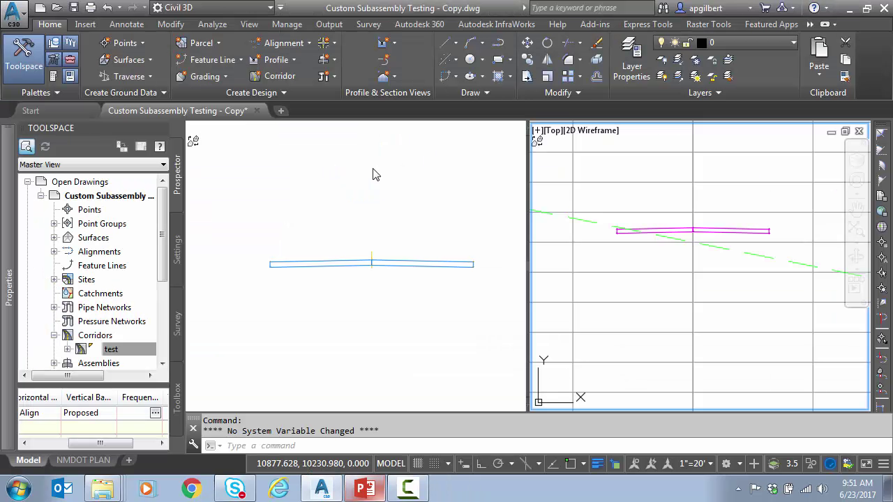
pyautogui.click(70, 76)
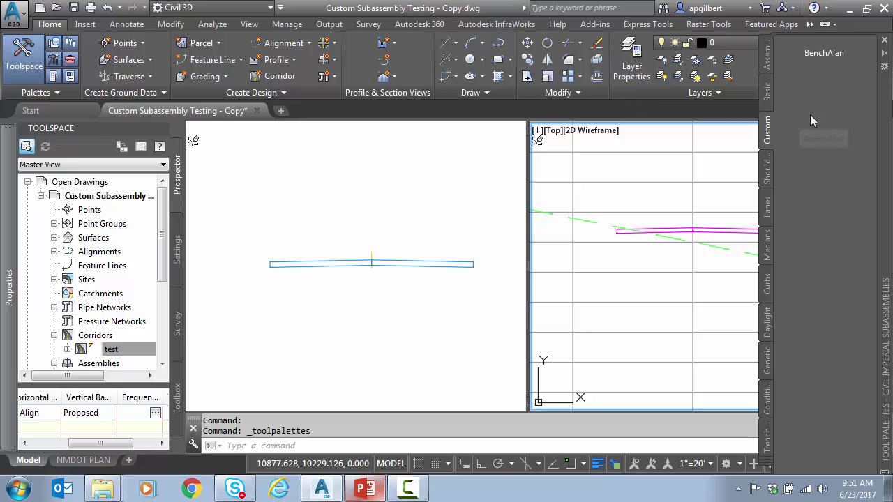
pyautogui.rightClick(765, 131)
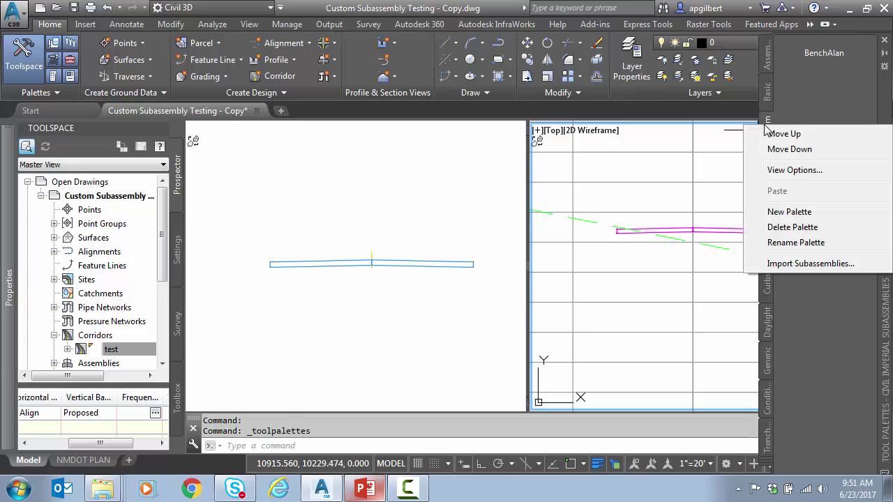
pyautogui.click(802, 263)
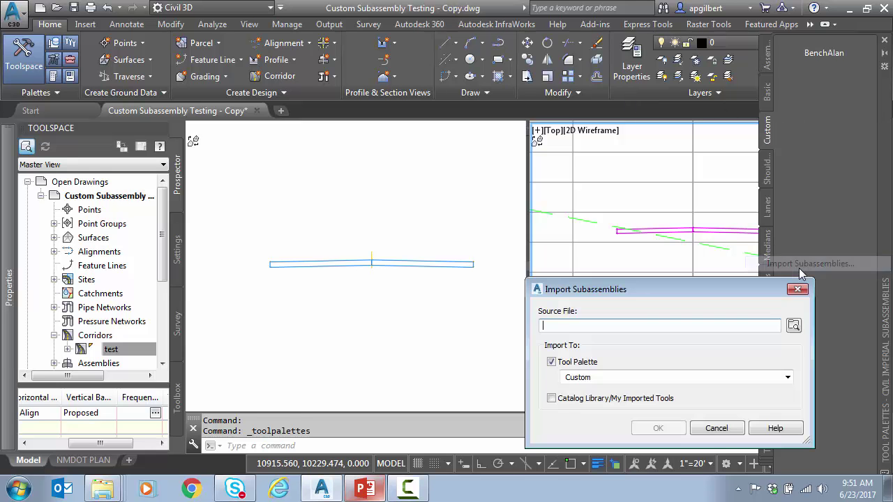
pyautogui.click(793, 325)
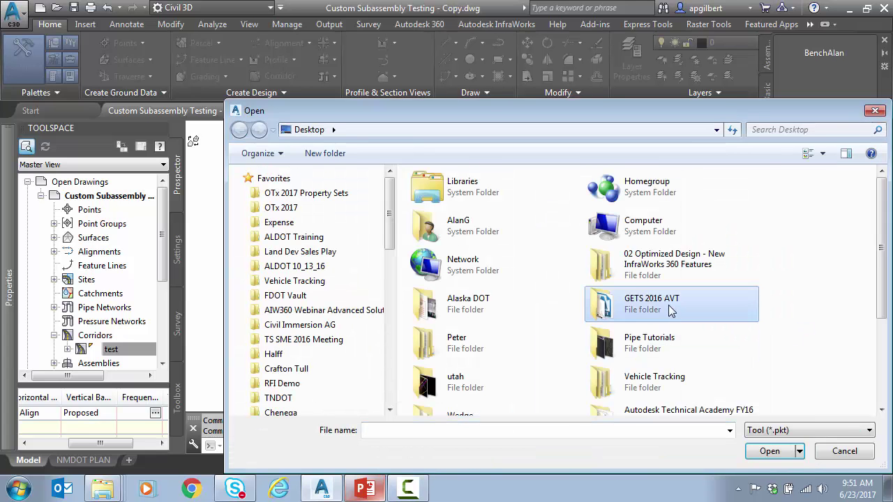
pyautogui.scroll(-3, 670, 312)
pyautogui.doubleClick(469, 357)
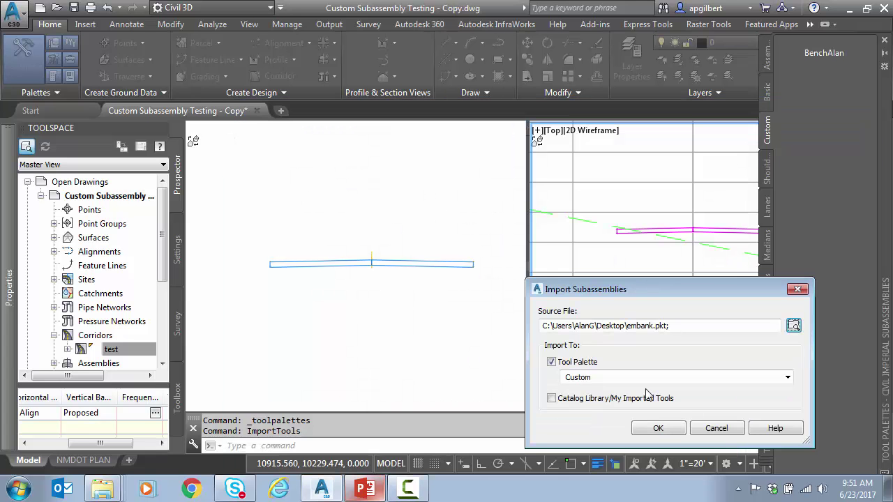
pyautogui.click(666, 427)
# Step: Attach the embank subassembly to the Tester assembly's edge marker
pyautogui.rightClick(802, 90)
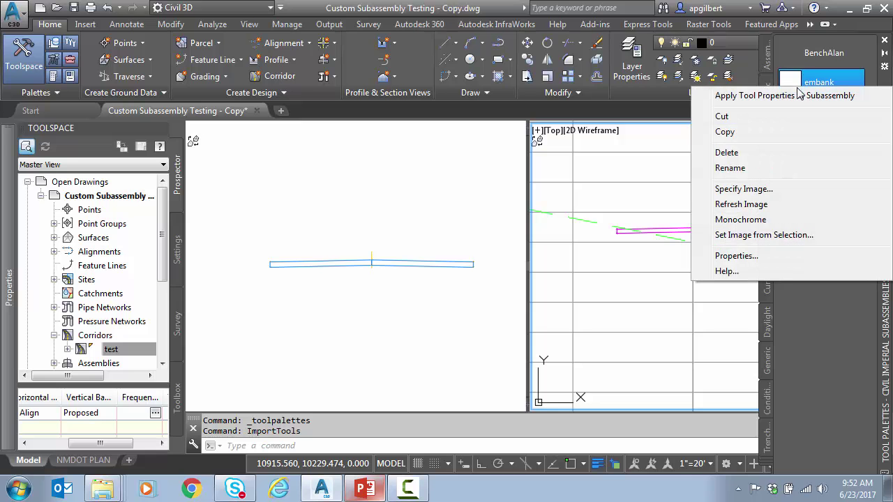
pyautogui.click(768, 206)
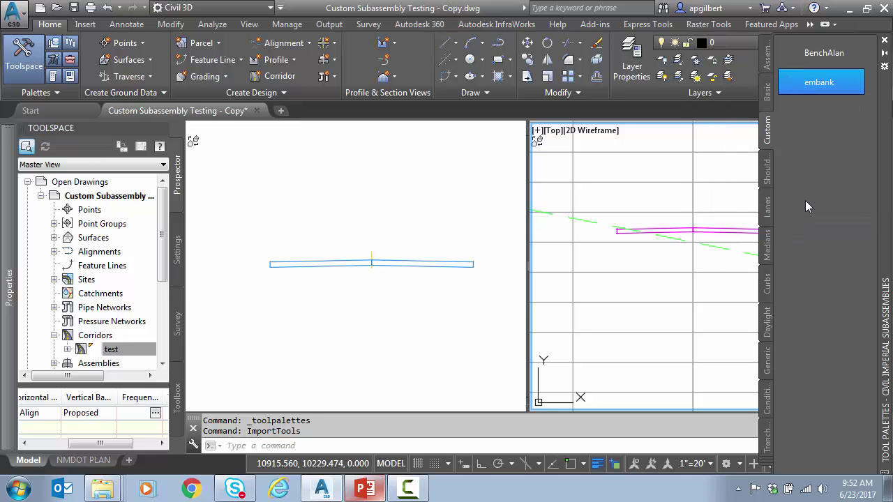
pyautogui.click(799, 84)
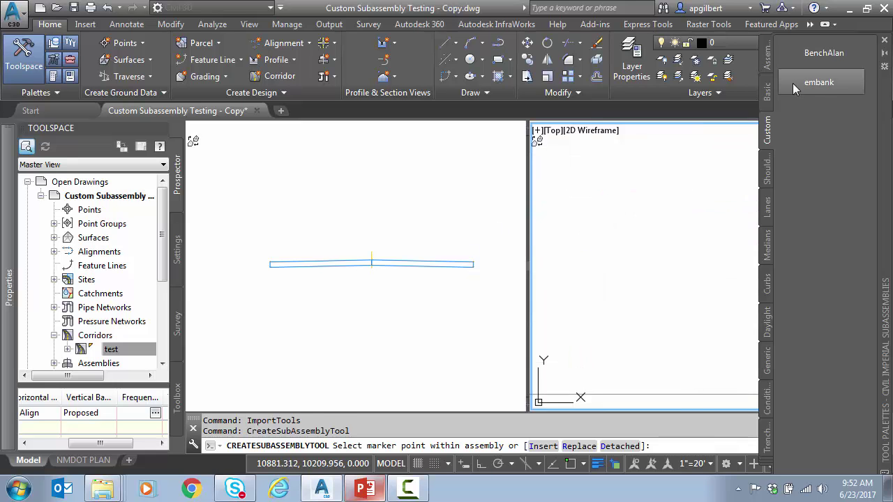
pyautogui.click(486, 265)
pyautogui.scroll(6, 476, 267)
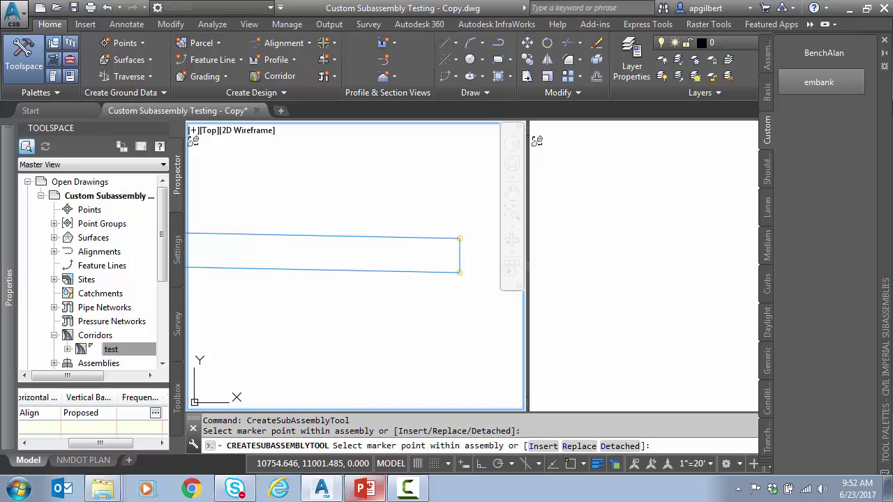
pyautogui.click(460, 238)
pyautogui.press('Escape')
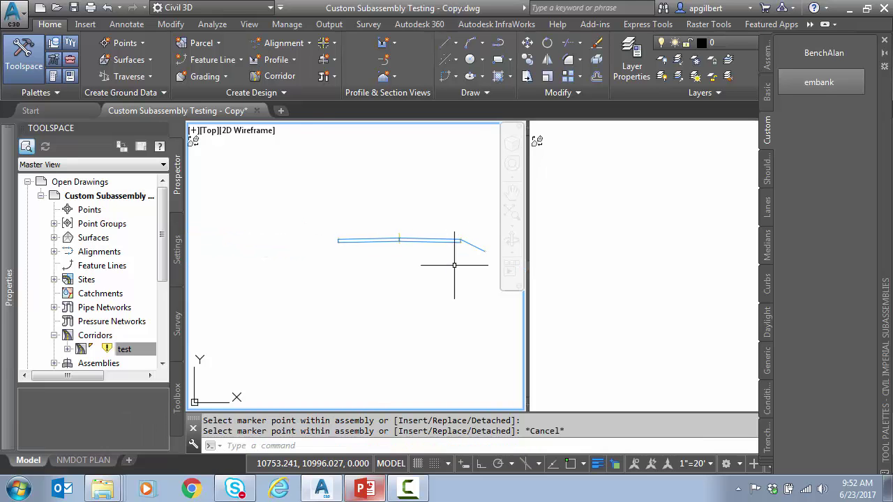
pyautogui.click(569, 239)
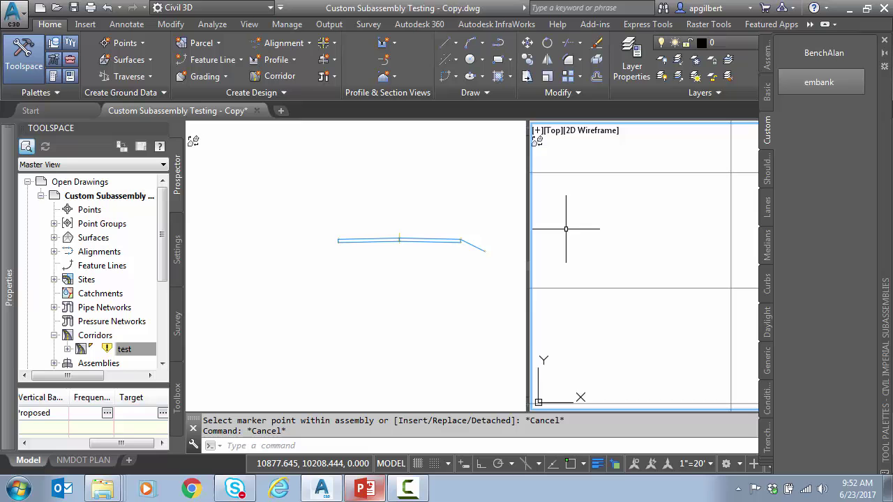
pyautogui.scroll(-2, 565, 228)
# Step: Map the test corridor's EG target to the OG surface and rebuild the corridor
pyautogui.moveTo(566, 230); pyautogui.dragTo(660, 254, button='middle')
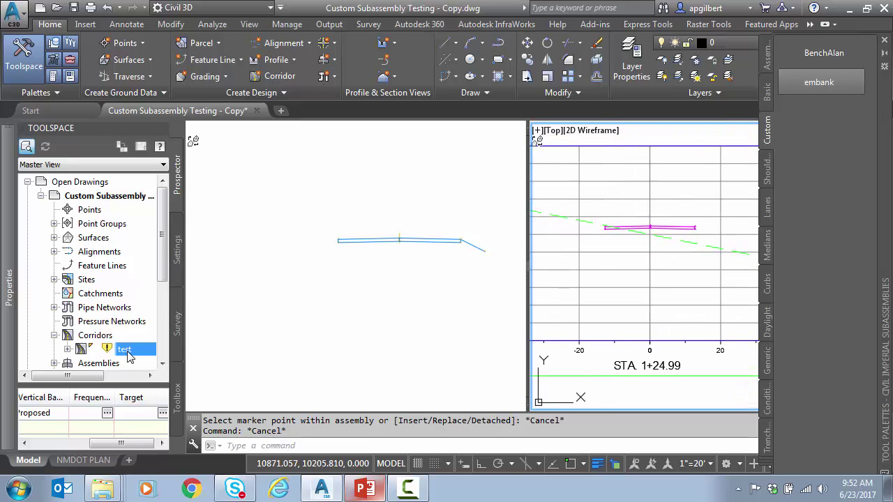
pyautogui.rightClick(128, 353)
pyautogui.click(175, 185)
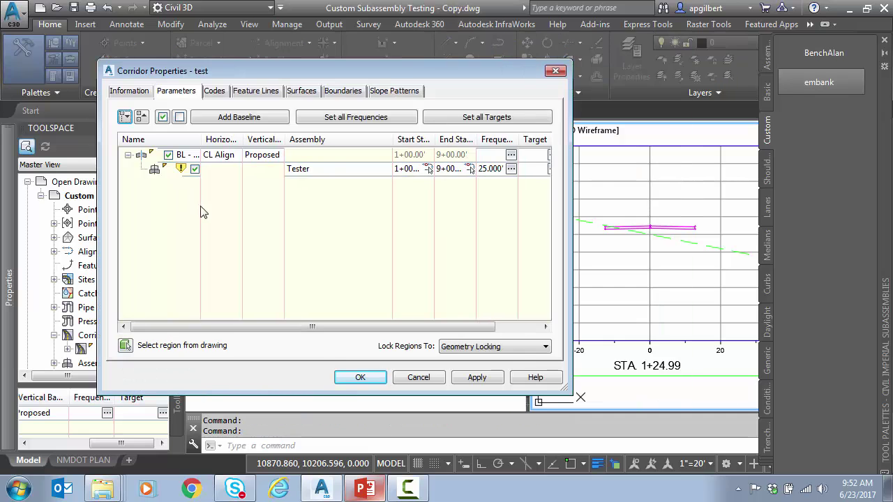
pyautogui.click(466, 120)
pyautogui.click(328, 189)
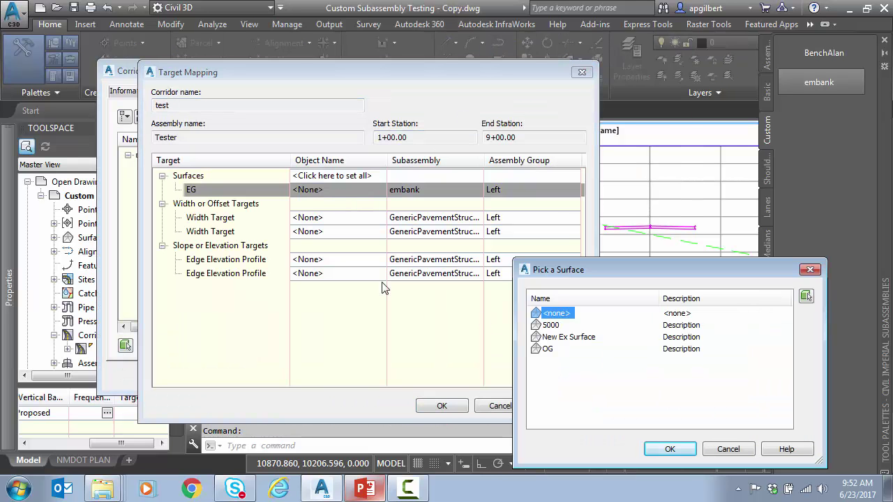
pyautogui.click(548, 349)
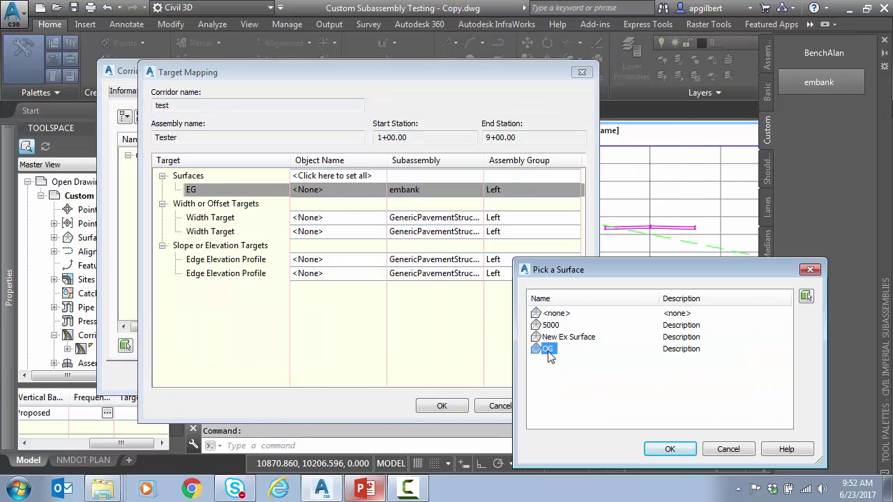
pyautogui.click(670, 449)
pyautogui.click(442, 408)
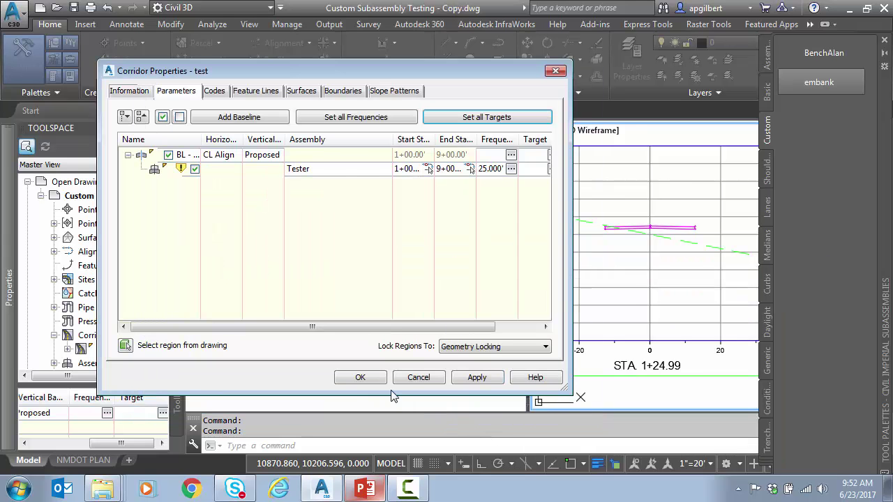
pyautogui.click(357, 377)
pyautogui.click(395, 219)
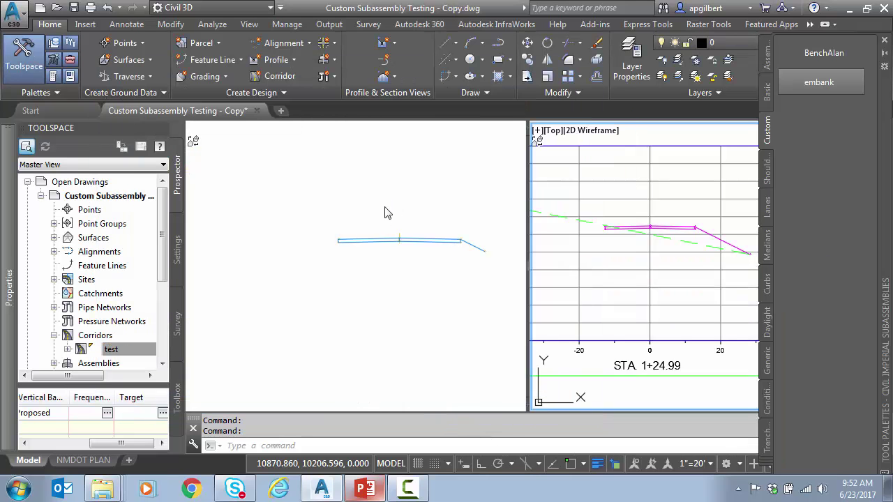
# Step: Pan the section view to show the fill slope reaching the ground line
pyautogui.scroll(2, 699, 250)
pyautogui.moveTo(712, 255); pyautogui.dragTo(604, 251, button='middle')
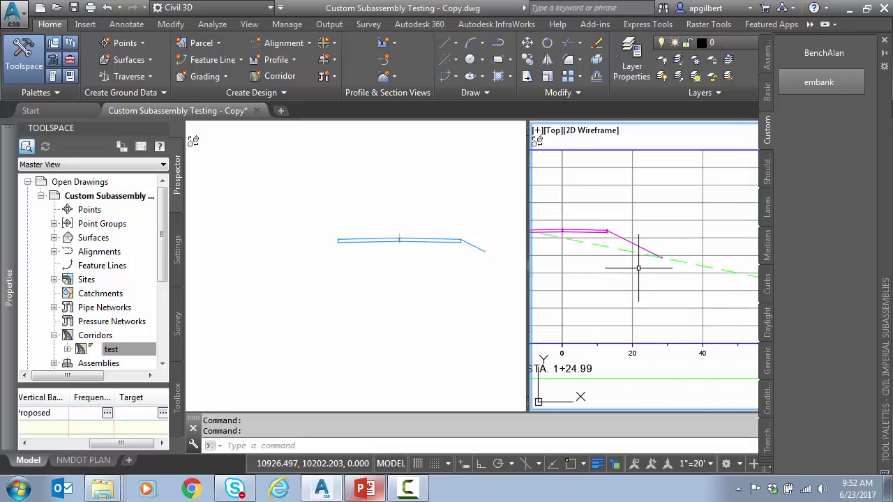
pyautogui.scroll(-2, 638, 258)
pyautogui.scroll(-2, 668, 245)
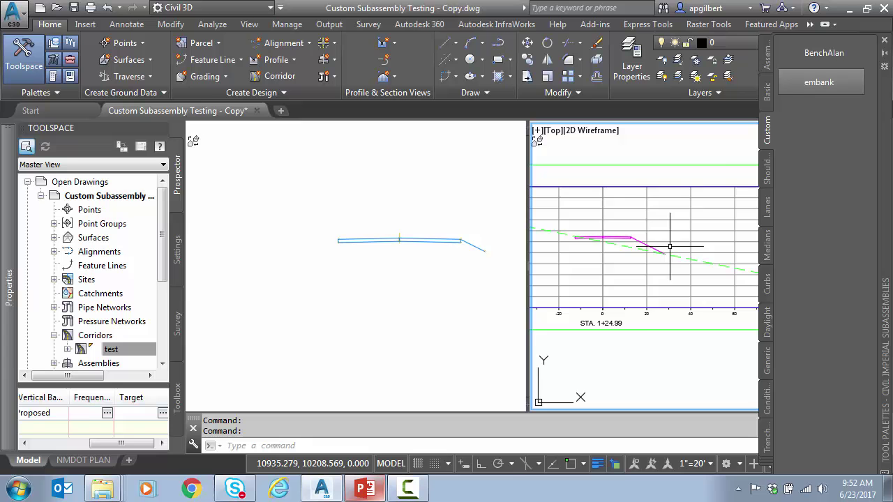
pyautogui.scroll(2, 655, 247)
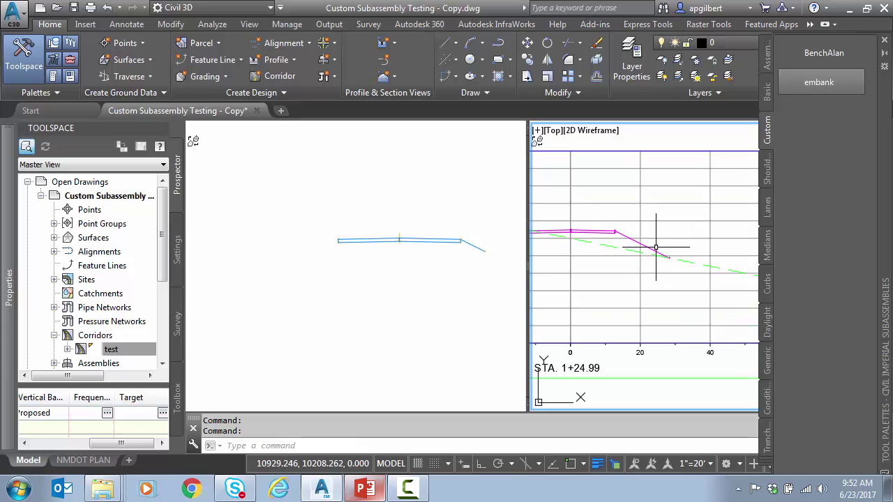
pyautogui.click(306, 245)
# Step: Set the ground feature line's elevation to 4940 with Raise/Lower Features
pyautogui.scroll(-3, 303, 245)
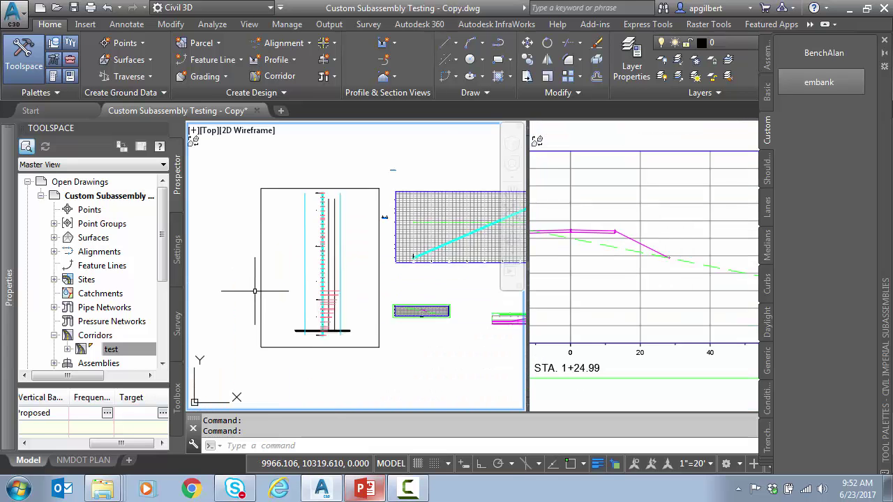
pyautogui.scroll(3, 319, 249)
pyautogui.scroll(2, 318, 237)
pyautogui.click(318, 233)
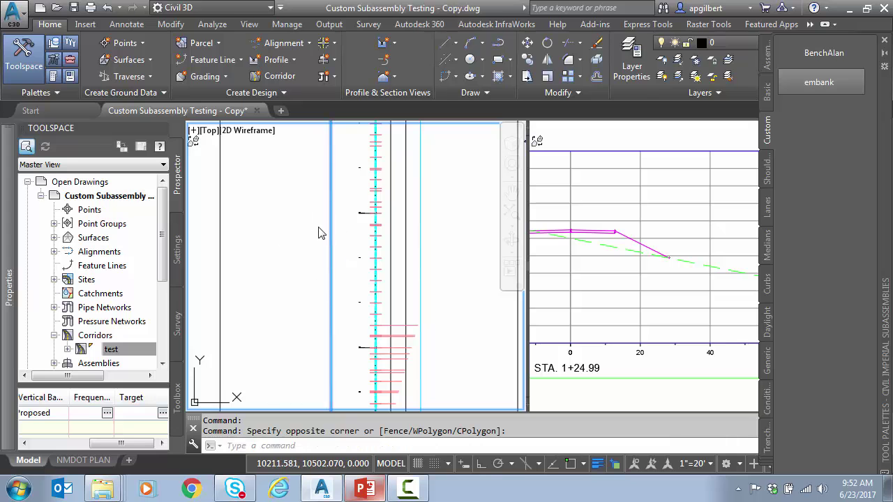
pyautogui.click(389, 126)
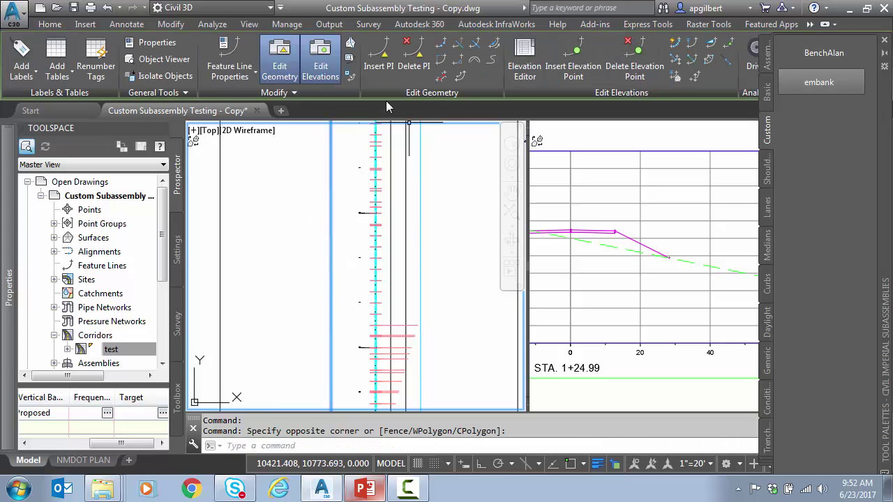
pyautogui.click(695, 78)
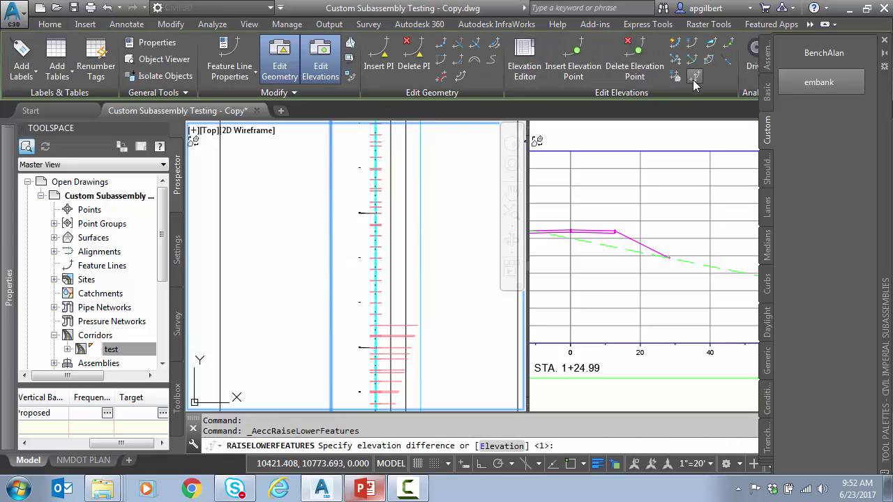
pyautogui.click(501, 446)
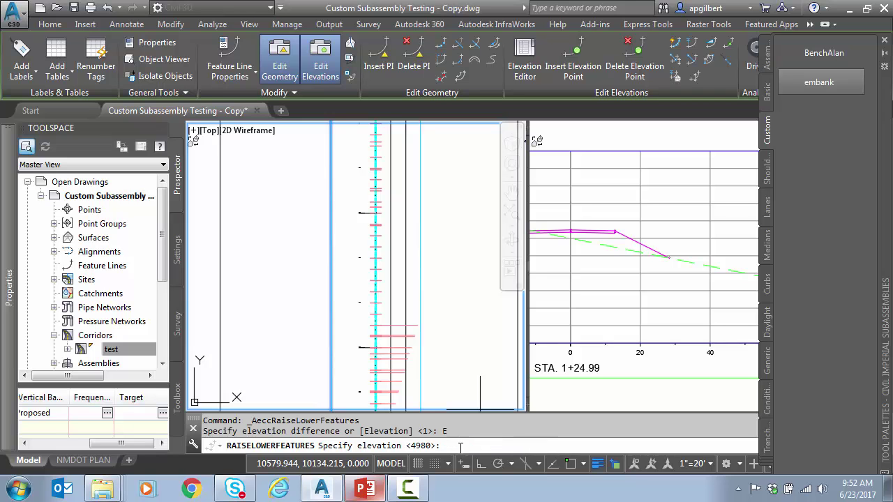
pyautogui.write('4940')
pyautogui.press('Return')
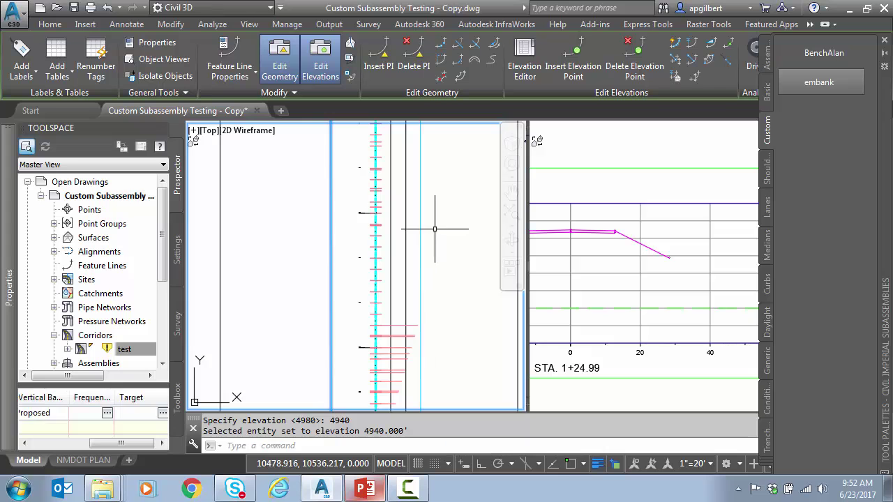
pyautogui.press('Escape')
# Step: Reselect the ground feature line and set its elevation to 4960
pyautogui.click(426, 209)
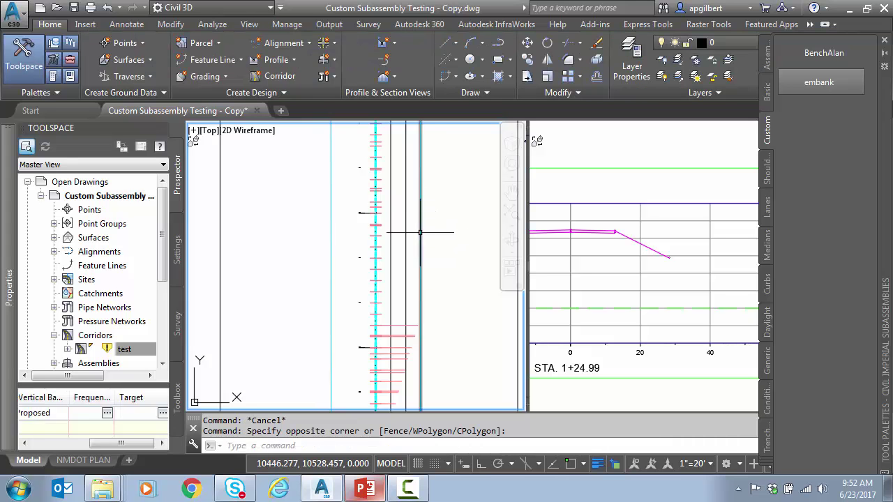
pyautogui.press('Escape')
pyautogui.click(426, 230)
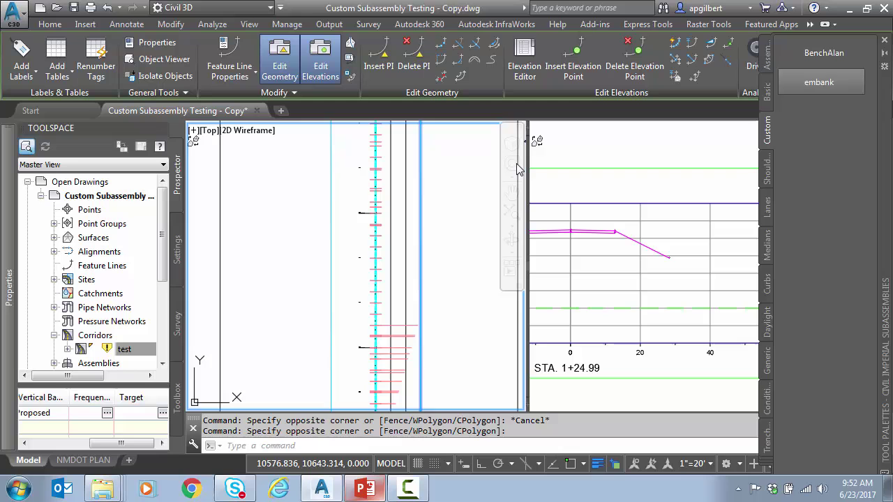
pyautogui.click(700, 77)
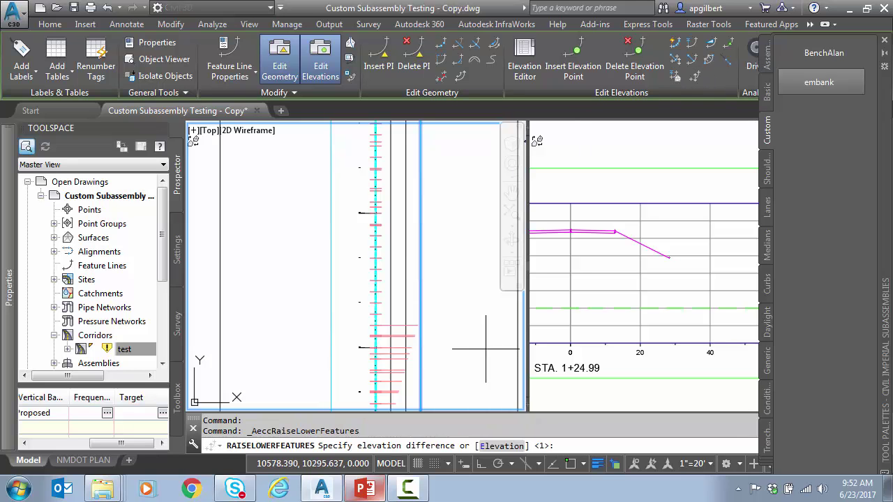
pyautogui.click(509, 446)
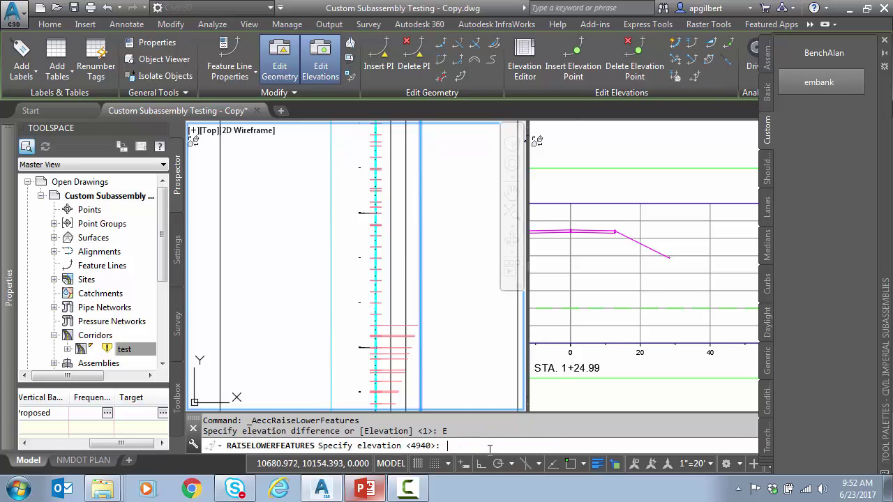
pyautogui.write('4960')
pyautogui.press('Return')
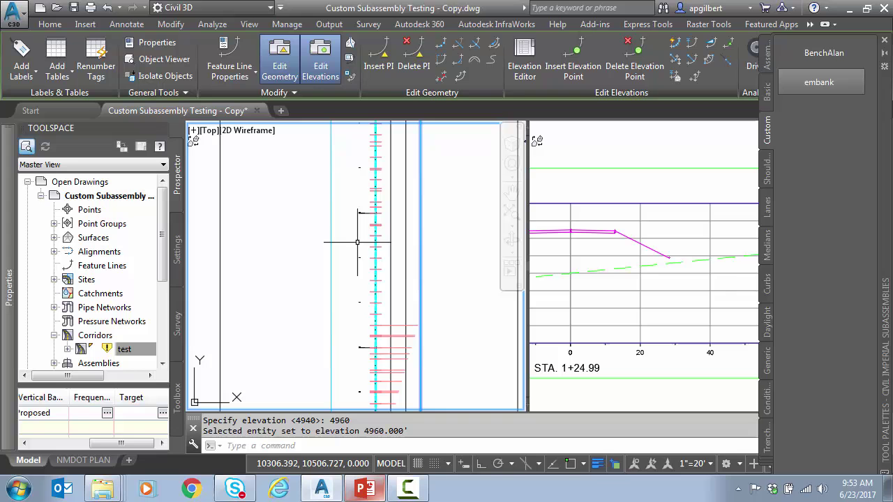
pyautogui.press('Escape')
pyautogui.press('Escape')
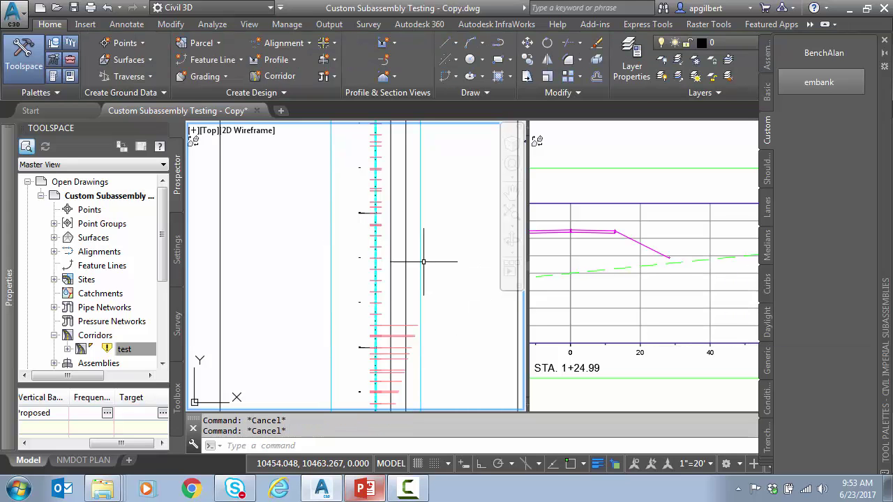
# Step: Rebuild the test corridor from Prospector and zoom into the section showing the ditch
pyautogui.click(124, 350)
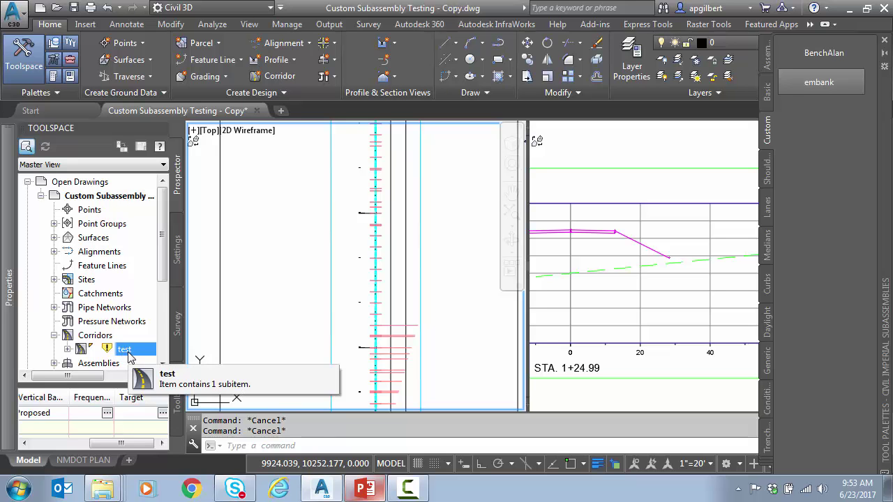
pyautogui.rightClick(129, 357)
pyautogui.click(196, 223)
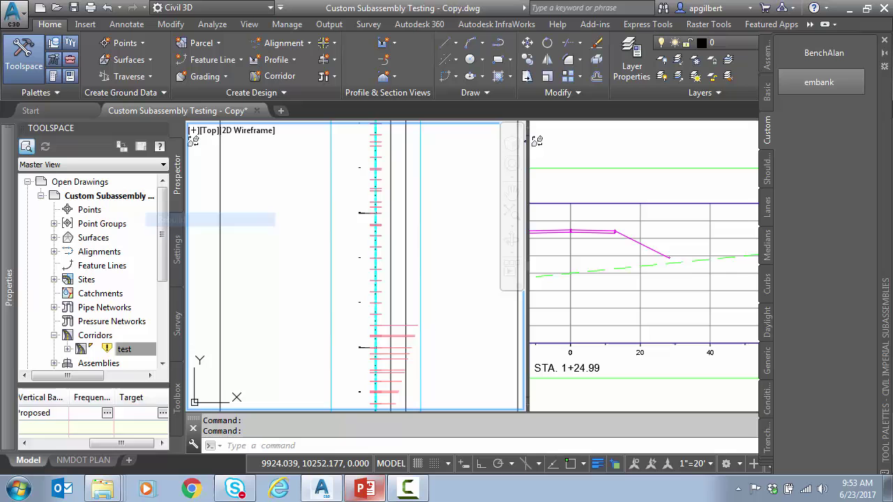
pyautogui.scroll(2, 683, 272)
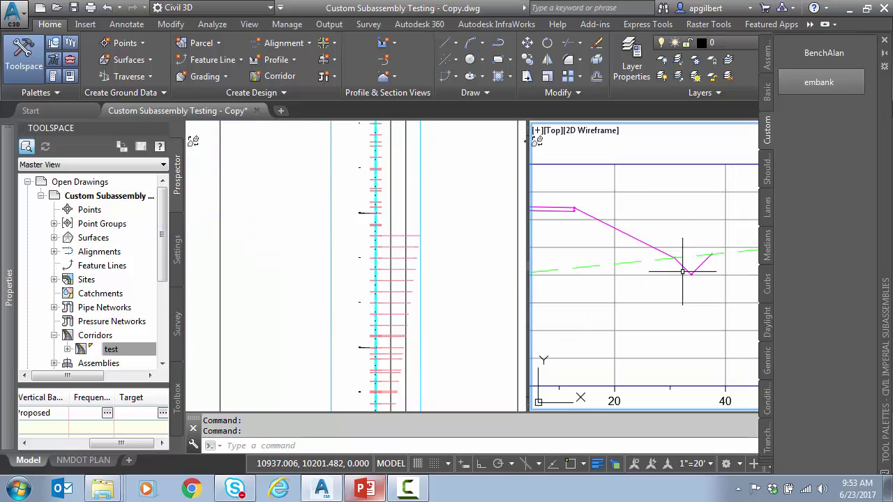